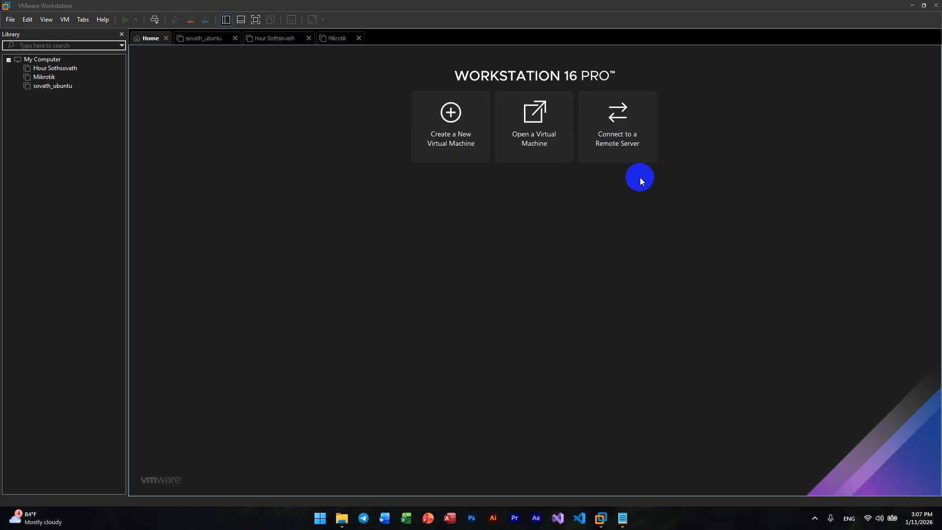
# Step: Start a typical new virtual machine with the OS installed later and Linux as the guest
pyautogui.click(466, 144)
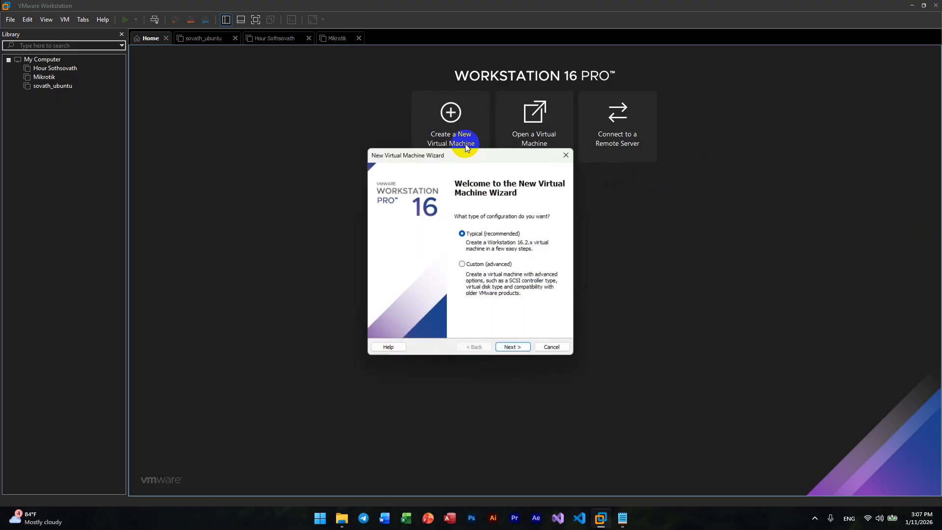
pyautogui.click(513, 349)
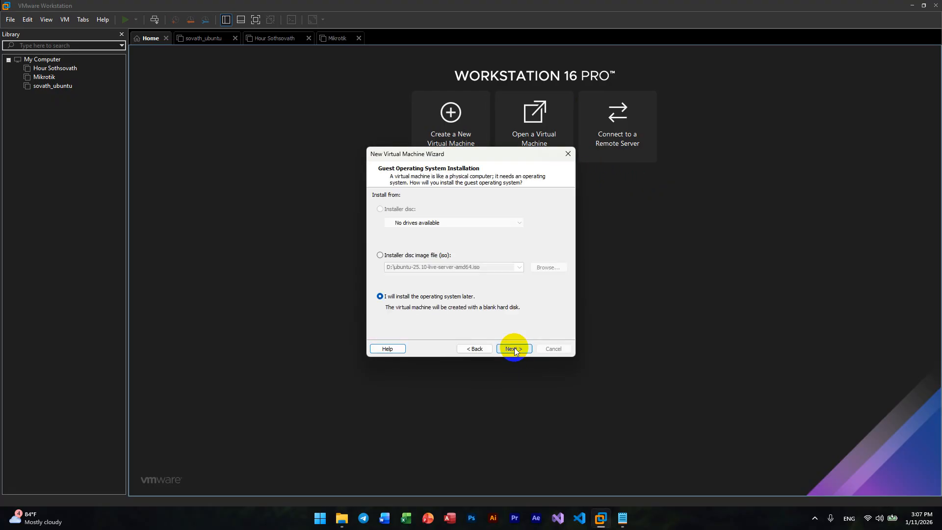
pyautogui.click(513, 349)
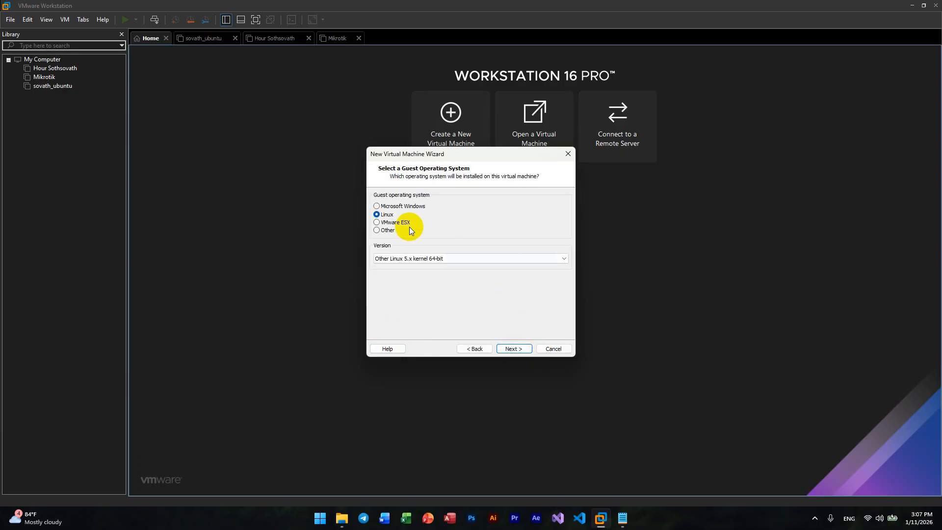
pyautogui.click(378, 214)
pyautogui.click(510, 348)
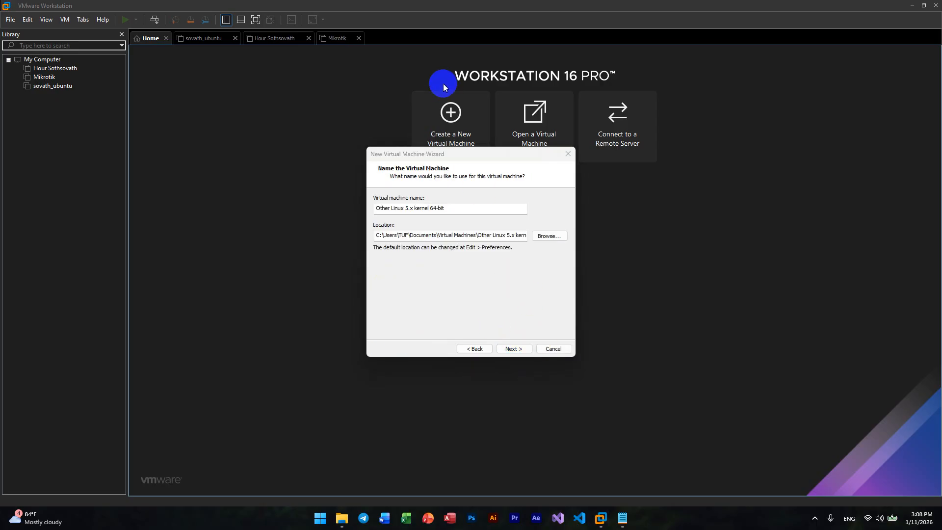
# Step: Replace the default machine name with 'Kanic Ubuntu'
pyautogui.moveTo(459, 207); pyautogui.dragTo(375, 210)
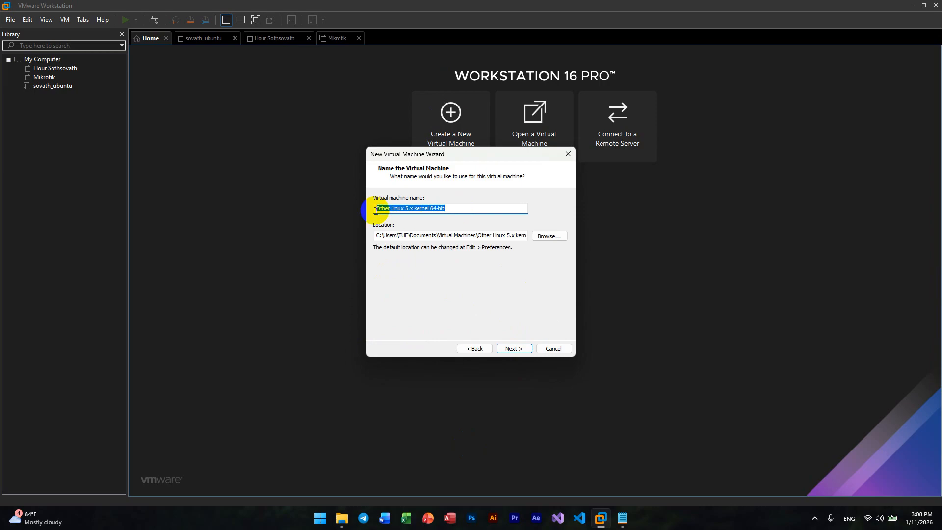
pyautogui.write('K')
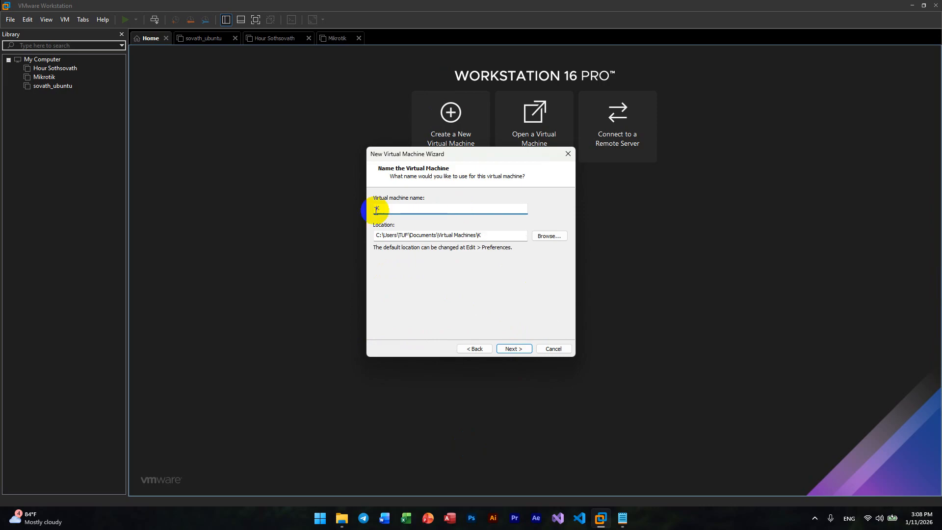
pyautogui.write('anic Ubuntu')
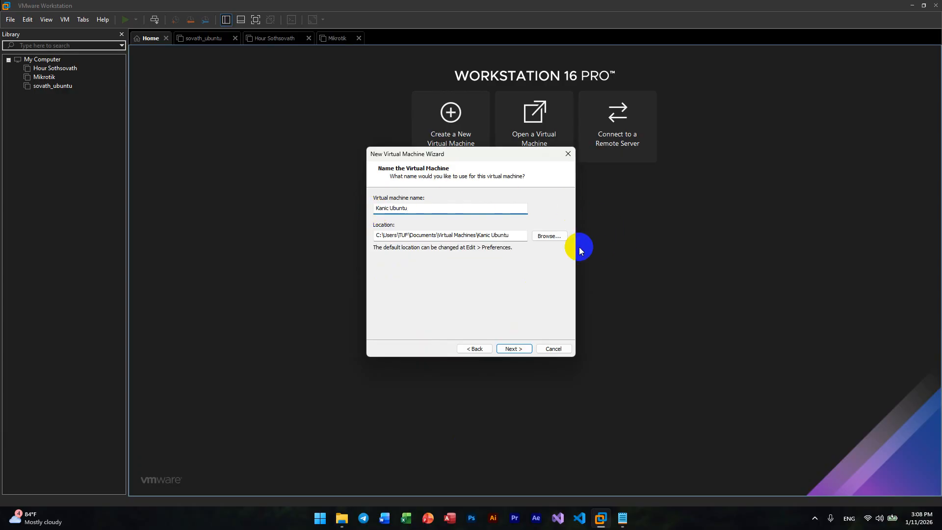
pyautogui.click(549, 236)
# Step: Set the machine location to D:\vmware machine\linux\Ubuntu2
pyautogui.scroll(-2, 475, 265)
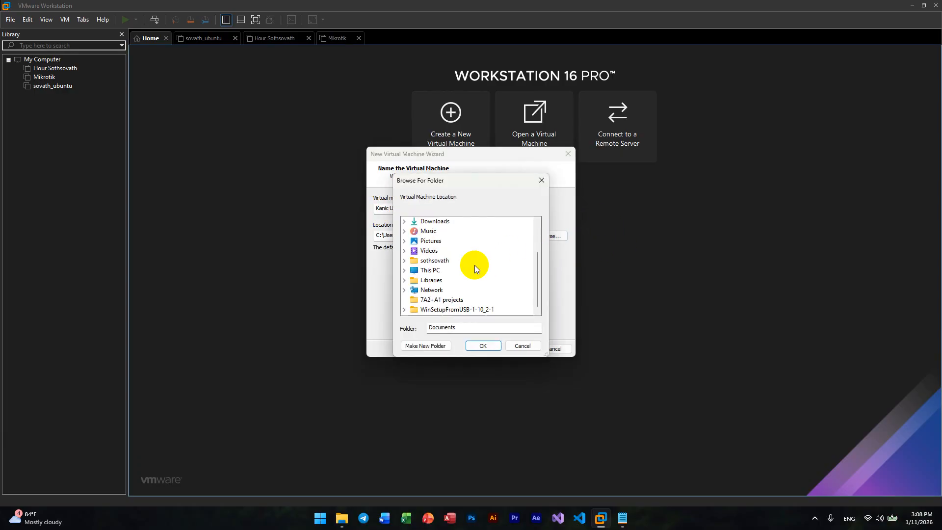
pyautogui.doubleClick(432, 271)
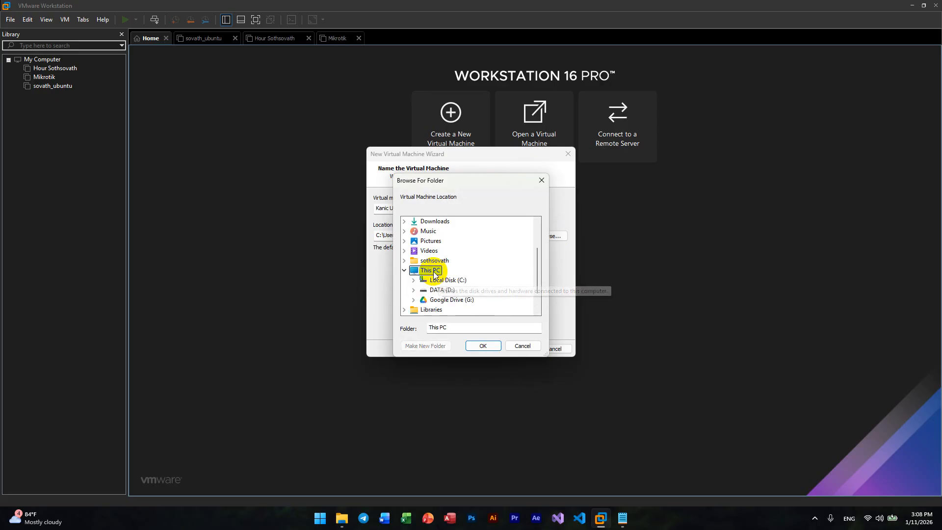
pyautogui.doubleClick(431, 291)
pyautogui.scroll(-3, 446, 293)
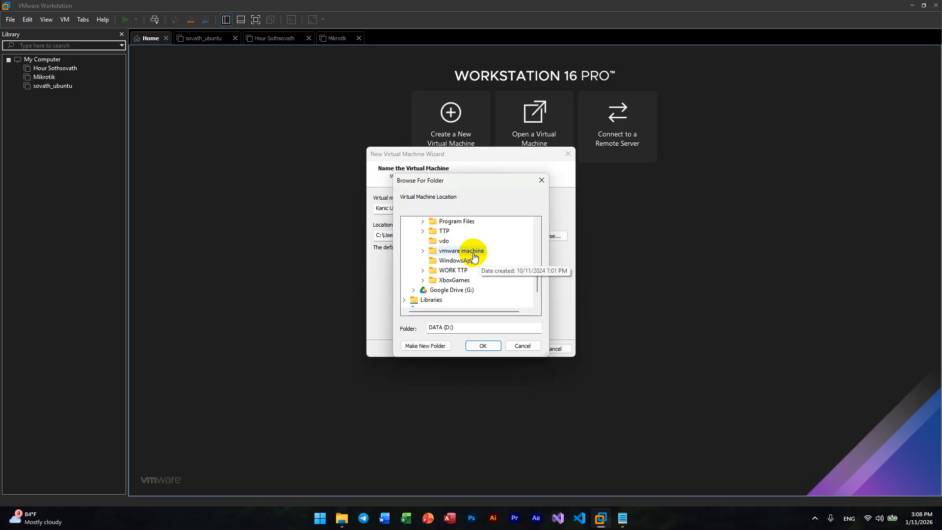
pyautogui.doubleClick(466, 251)
pyautogui.doubleClick(452, 281)
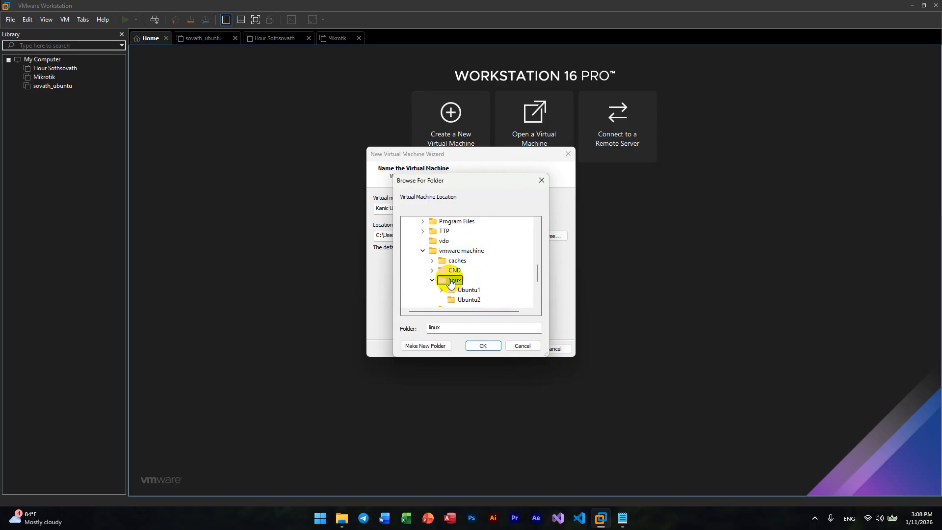
pyautogui.click(472, 273)
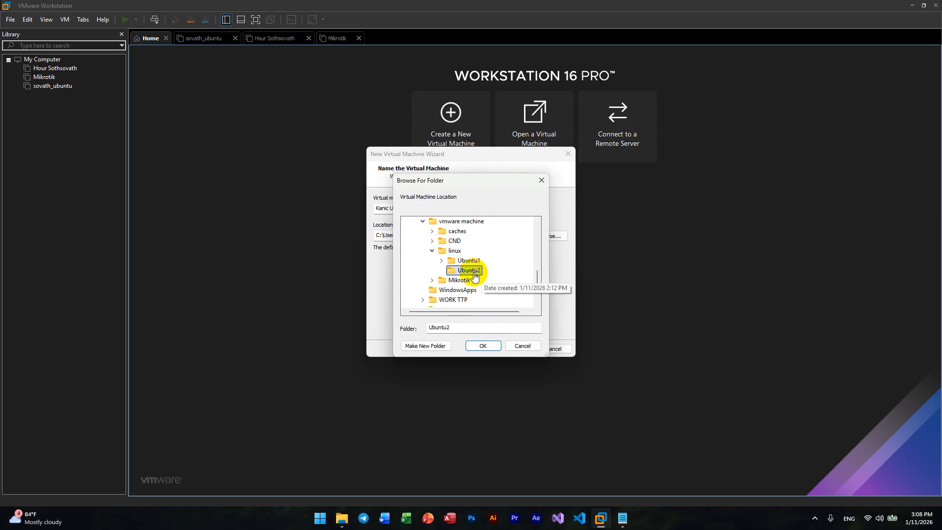
pyautogui.click(486, 346)
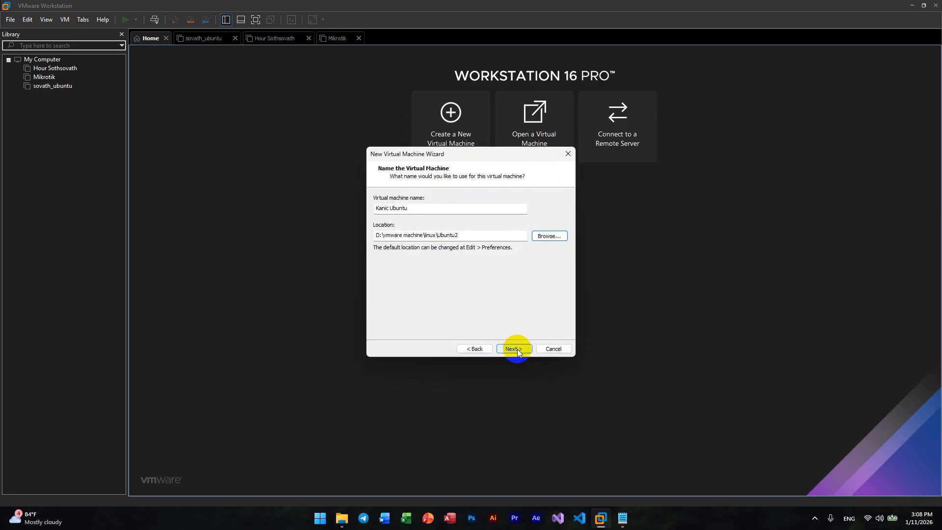
# Step: Set a 60 GB maximum disk size, split into multiple files, and finish the wizard
pyautogui.click(513, 348)
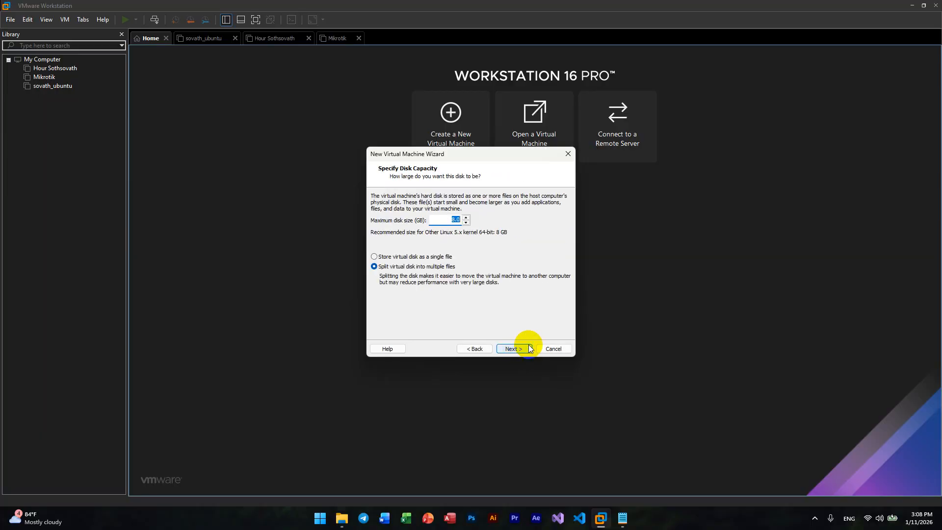
pyautogui.write('60')
pyautogui.click(529, 346)
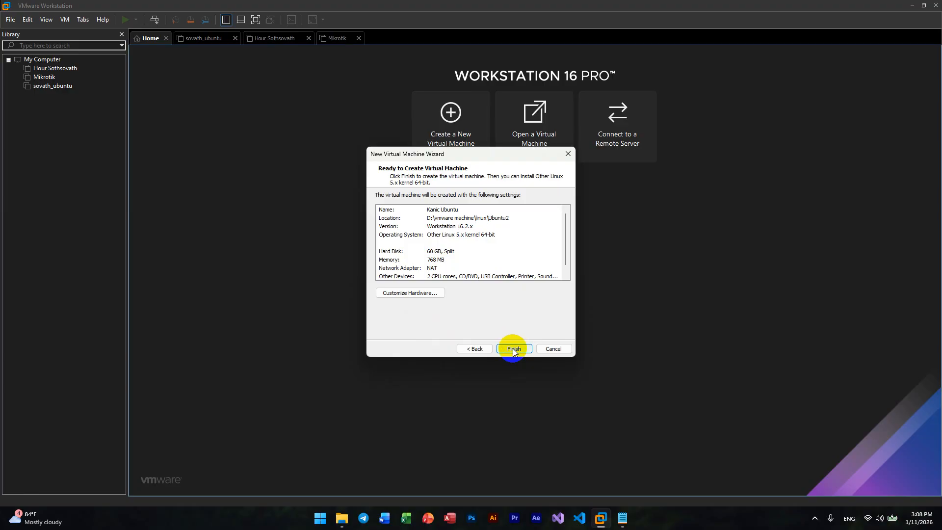
pyautogui.click(513, 349)
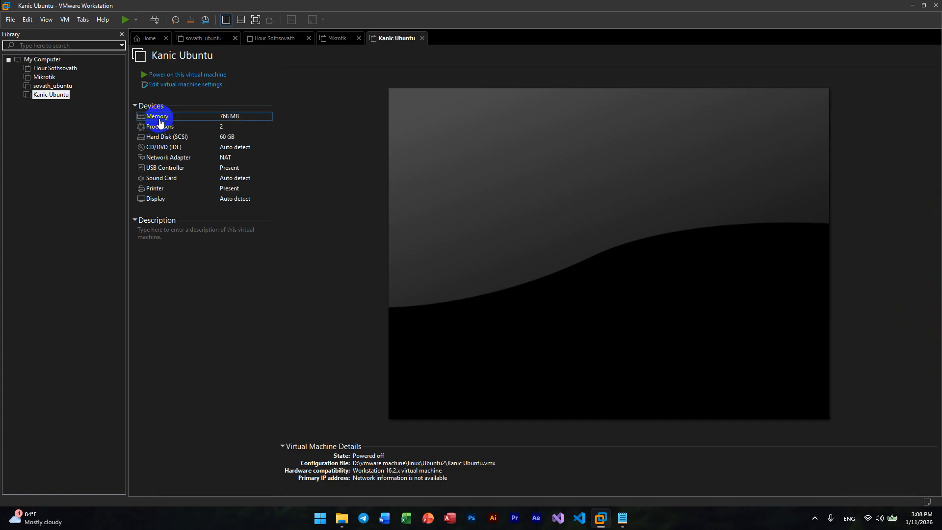
# Step: Set memory to 4 GB and turn off the network adapter's connect at power on
pyautogui.doubleClick(159, 119)
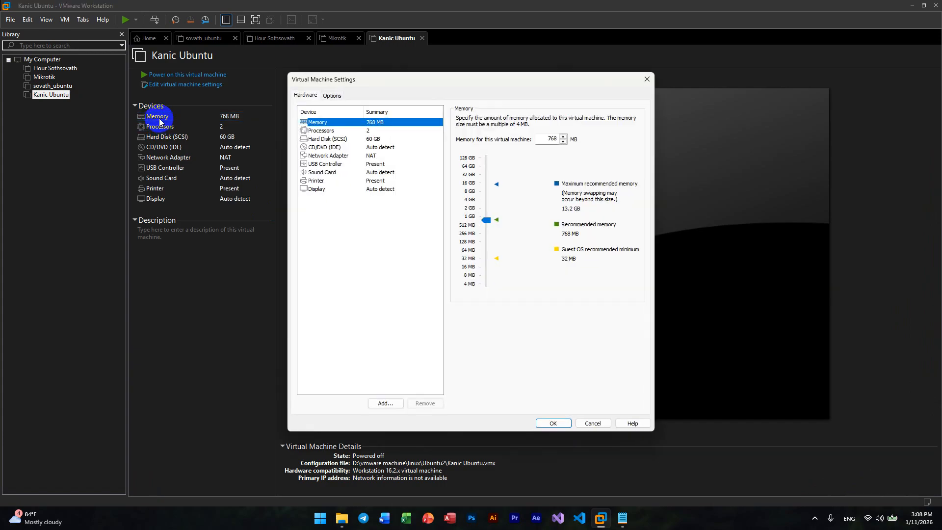
pyautogui.click(471, 200)
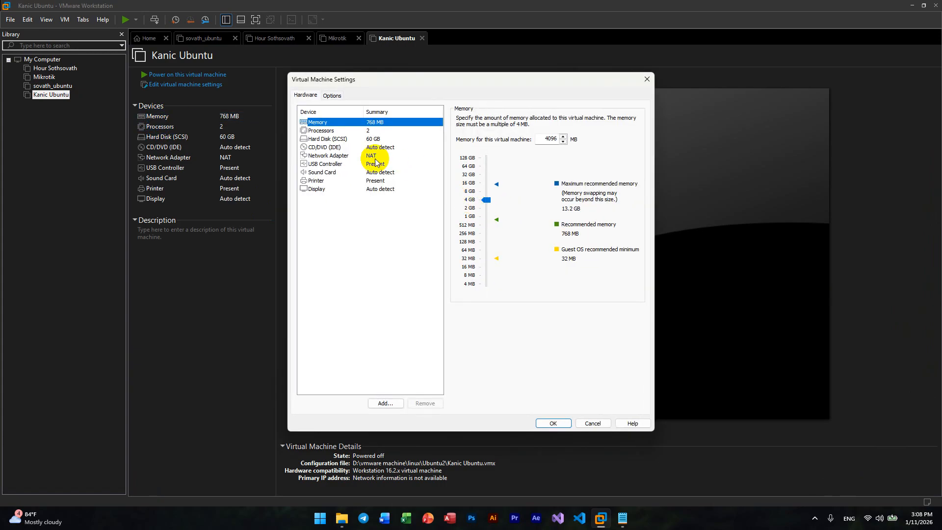
pyautogui.click(351, 157)
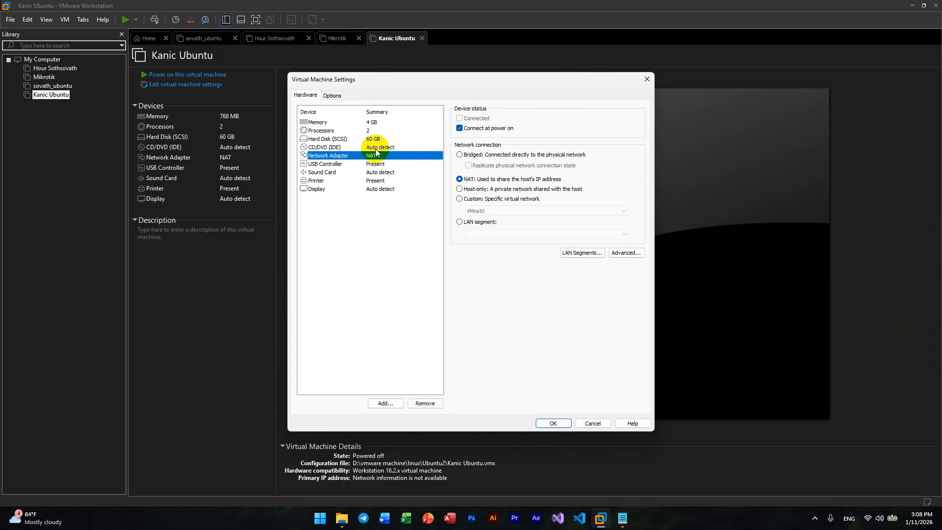
pyautogui.click(461, 128)
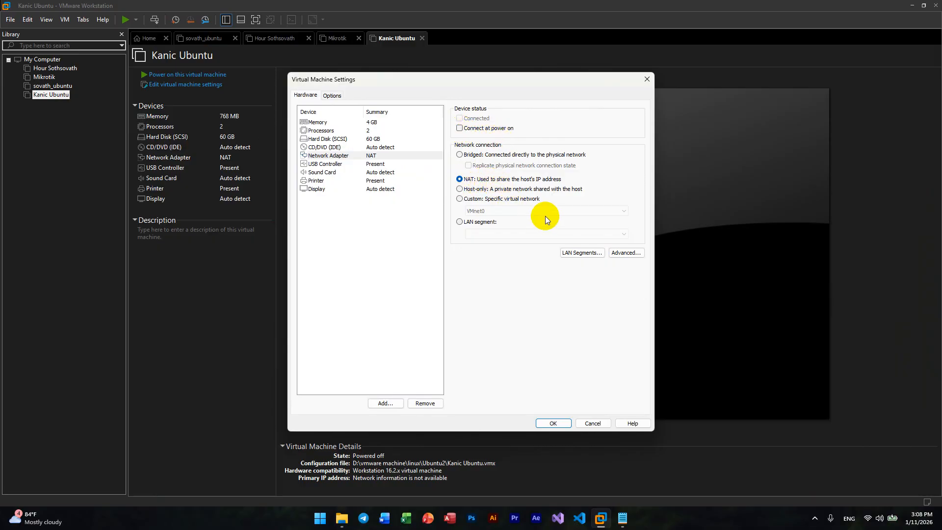
pyautogui.click(328, 156)
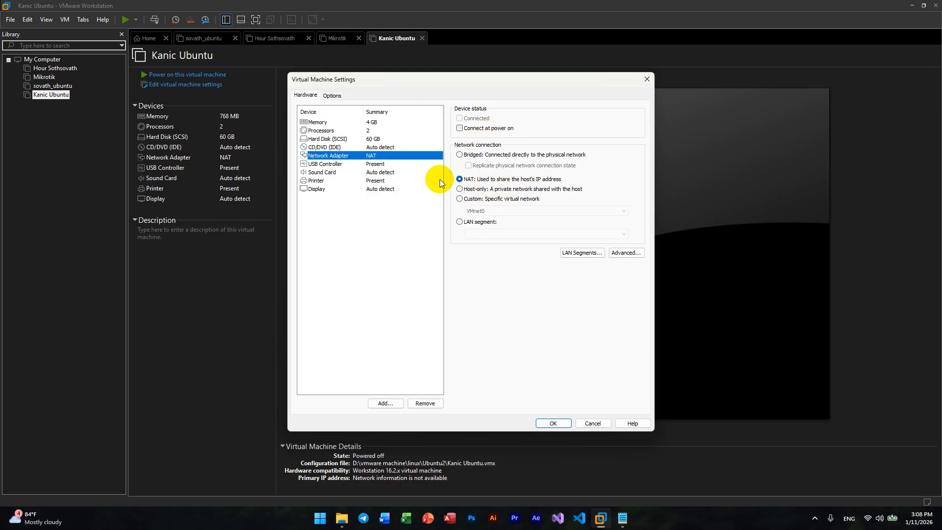
pyautogui.click(333, 148)
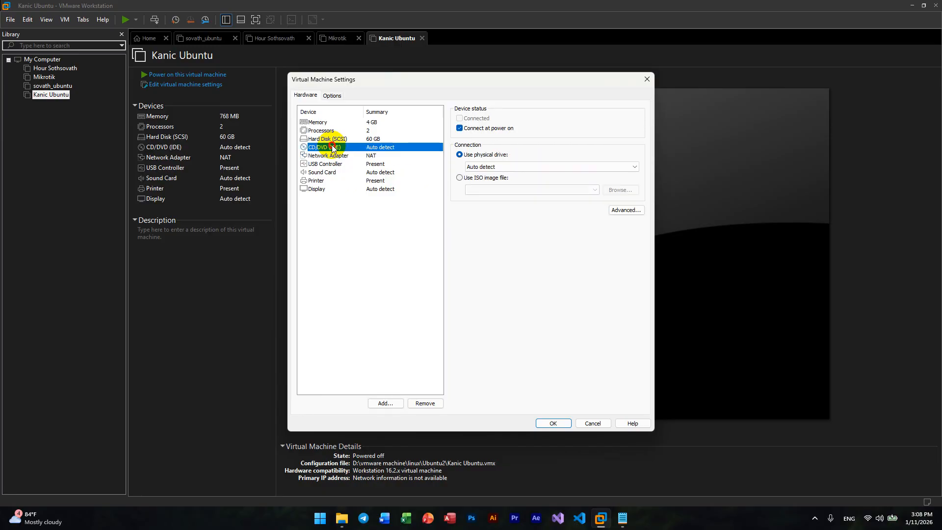
# Step: Load ubuntu-25.10-live-server-amd64.iso from DATA (D:) into the CD/DVD drive and save the settings
pyautogui.click(461, 180)
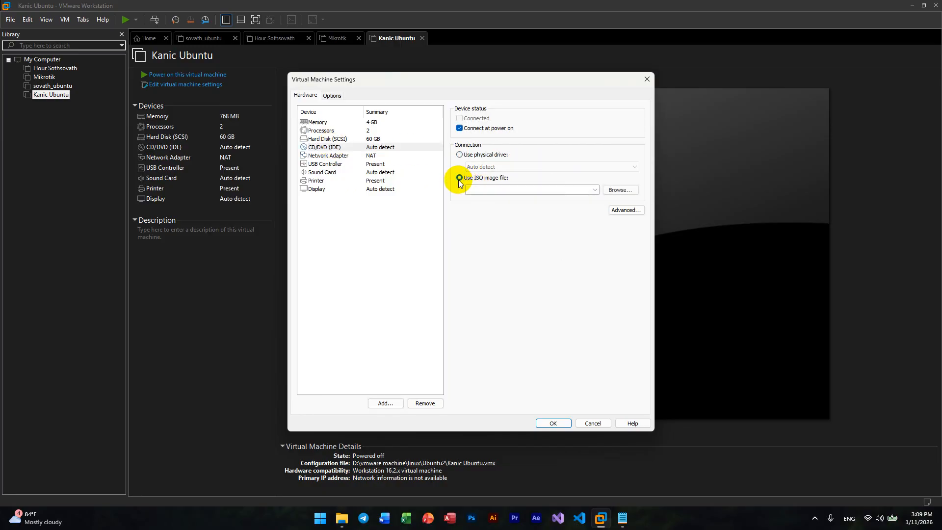
pyautogui.click(621, 190)
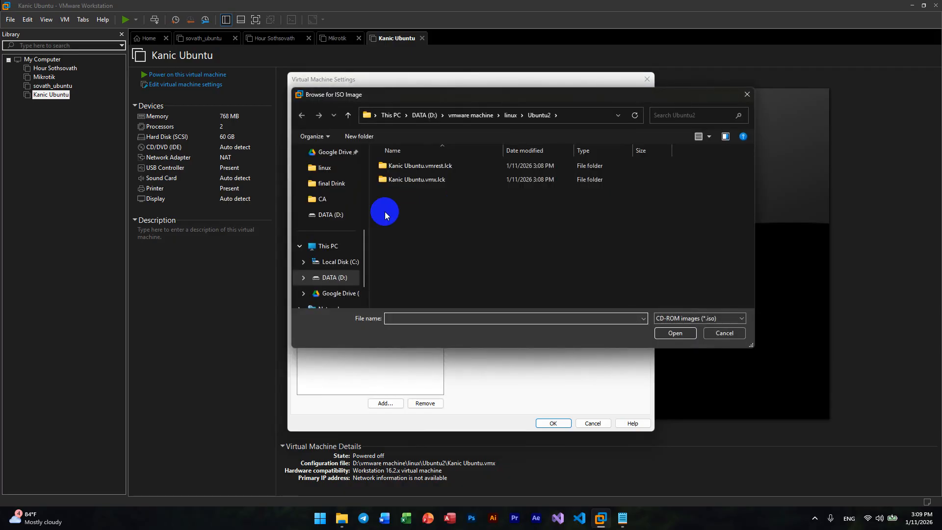
pyautogui.scroll(-1, 319, 246)
pyautogui.click(337, 246)
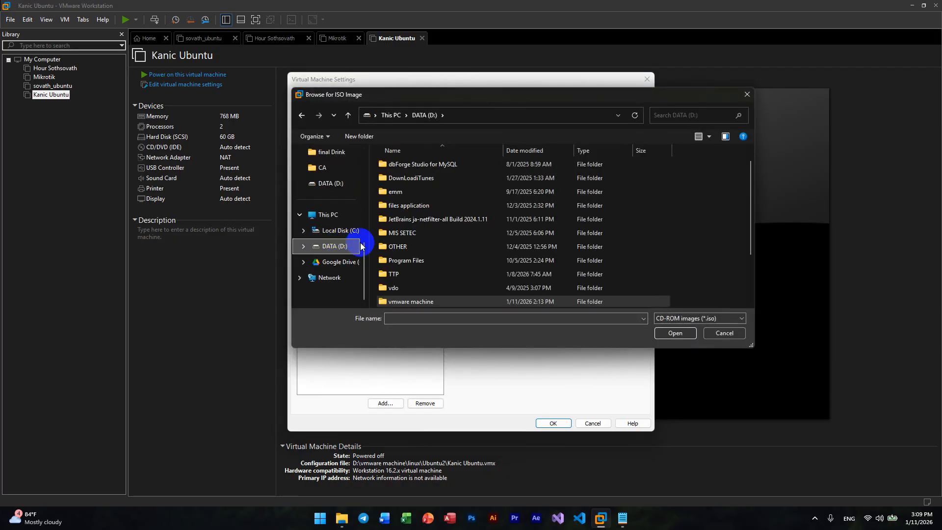
pyautogui.scroll(-2, 469, 244)
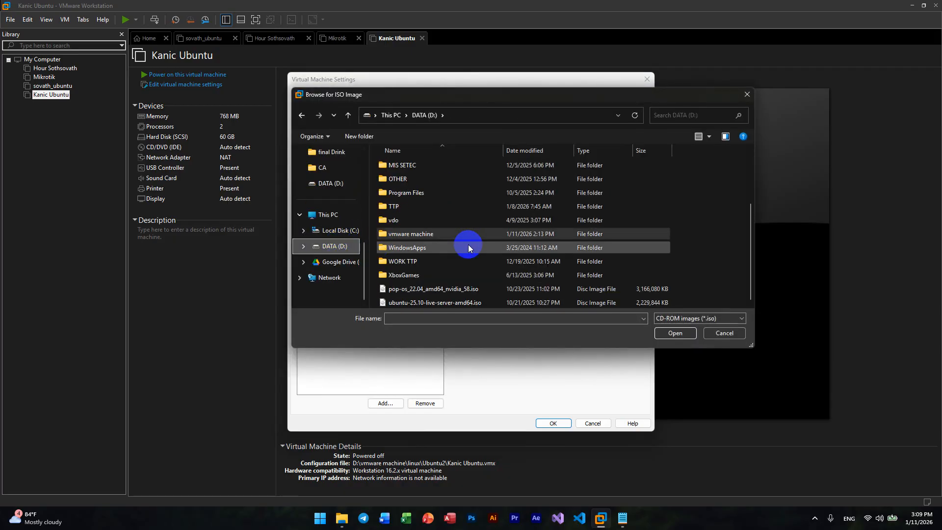
pyautogui.click(476, 308)
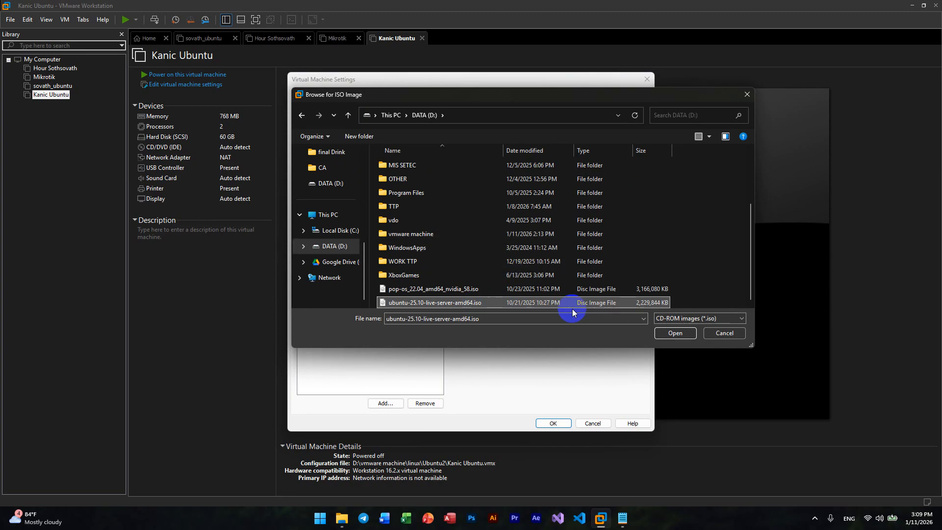
pyautogui.click(684, 333)
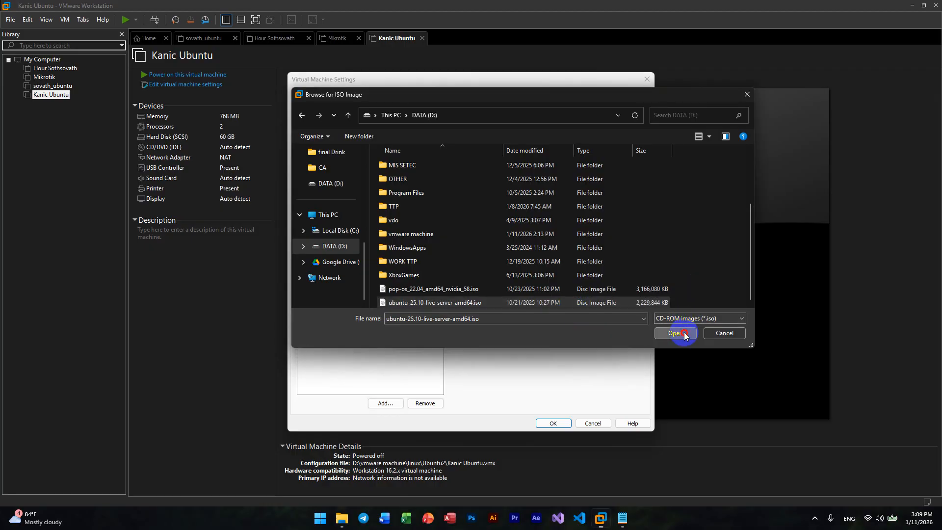
pyautogui.click(553, 422)
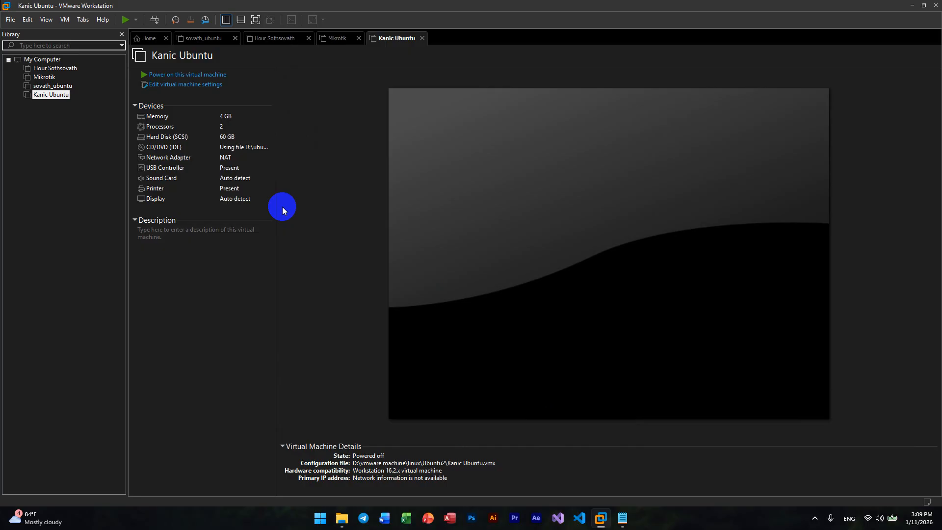
# Step: Power on Kanic Ubuntu and capture input in its console
pyautogui.click(192, 75)
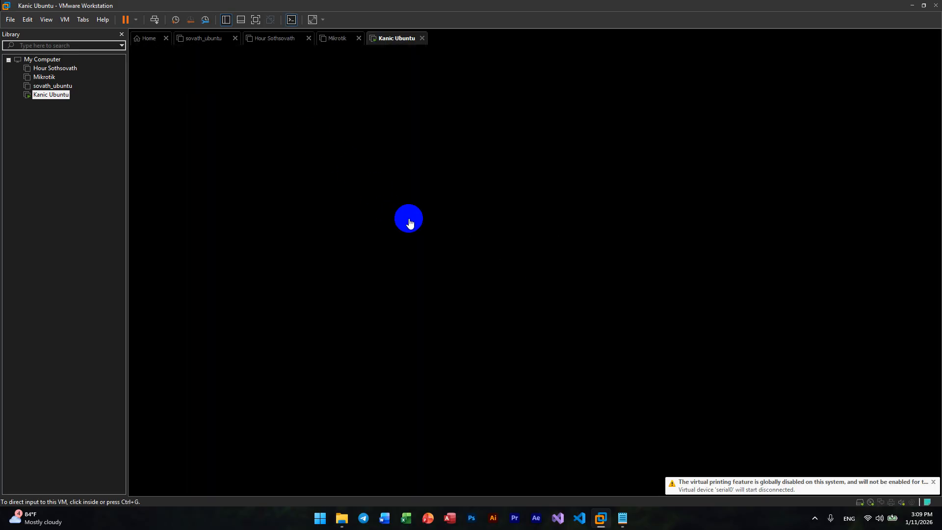
pyautogui.click(434, 230)
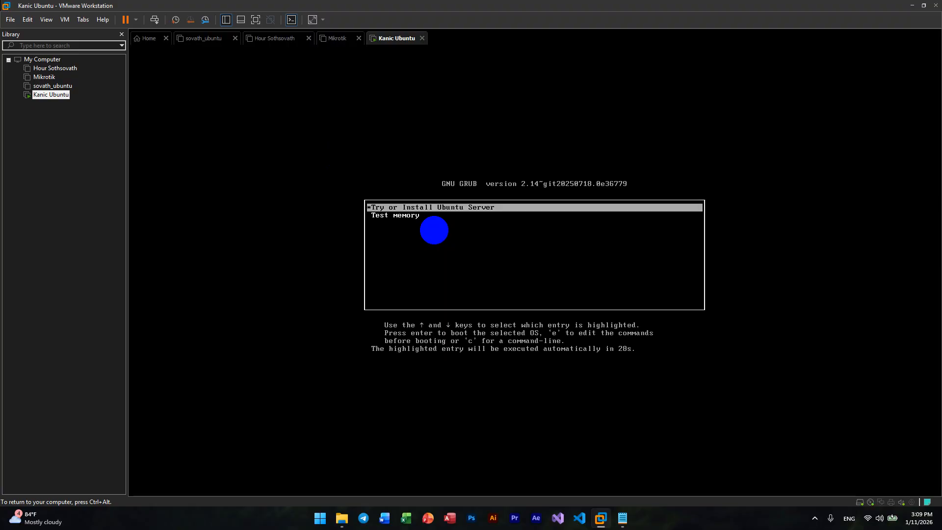
# Step: Halt the GRUB countdown and boot the Try or Install Ubuntu Server entry
pyautogui.press('Return')
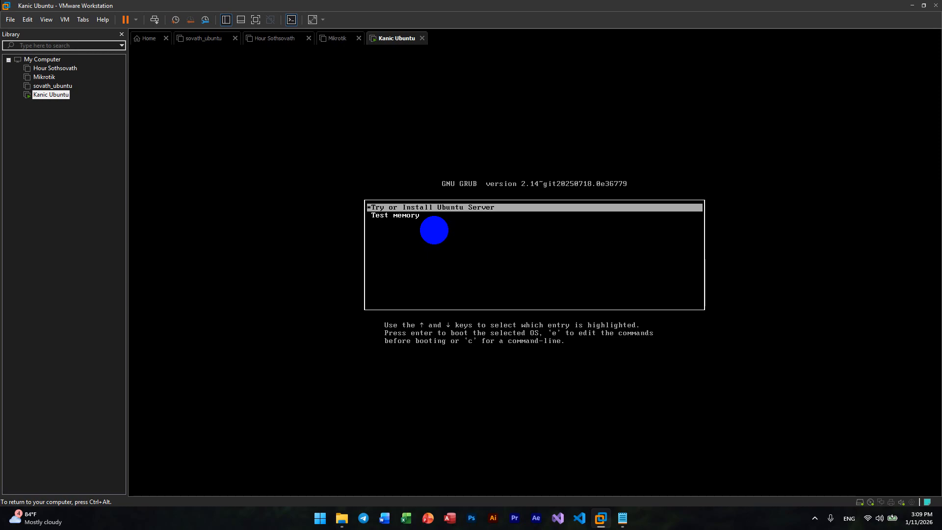
pyautogui.hotkey('ctrl', 'alt')
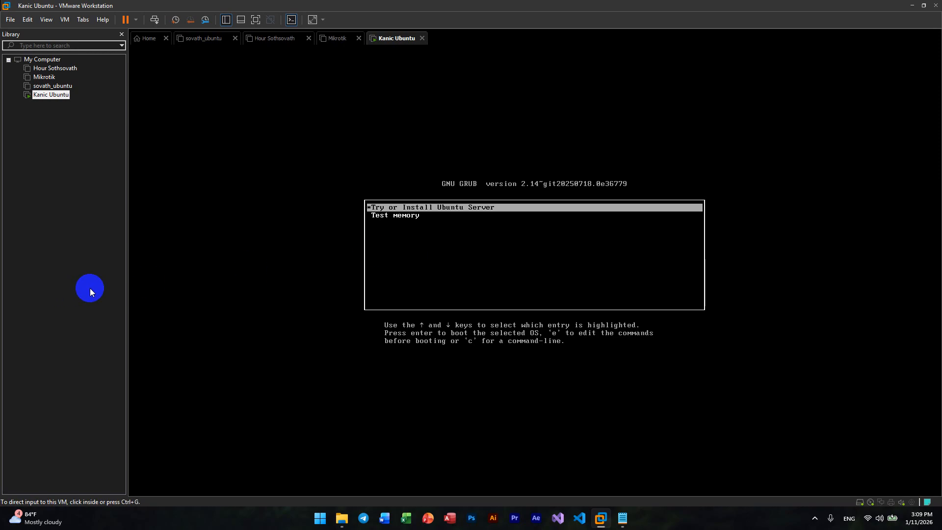
pyautogui.click(497, 341)
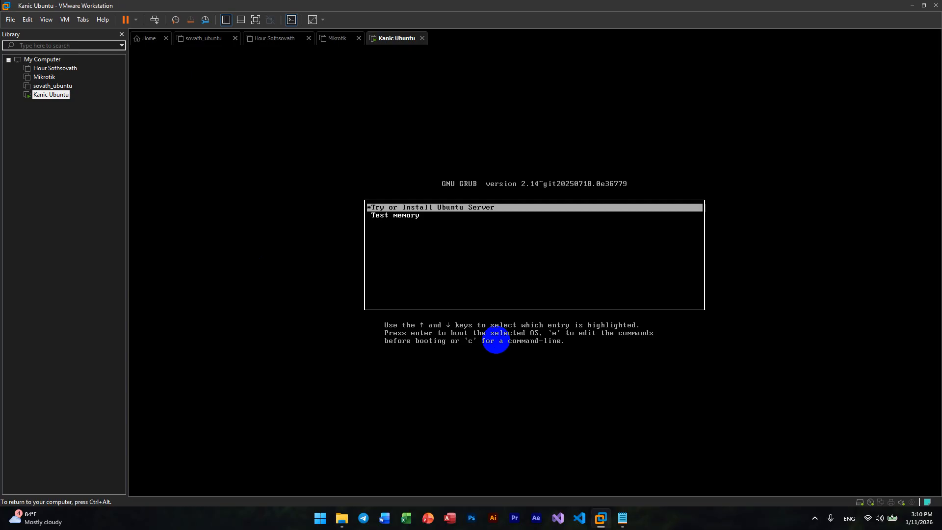
pyautogui.press('Down')
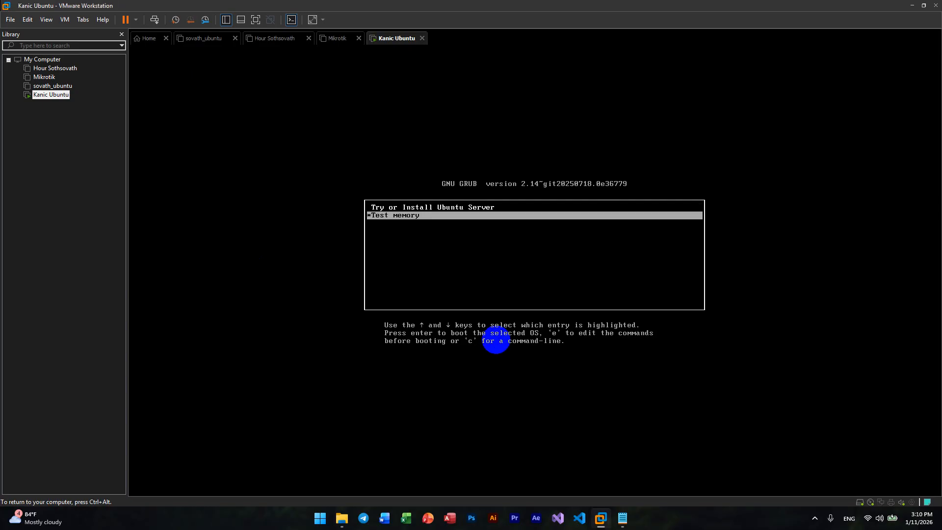
pyautogui.press('Up')
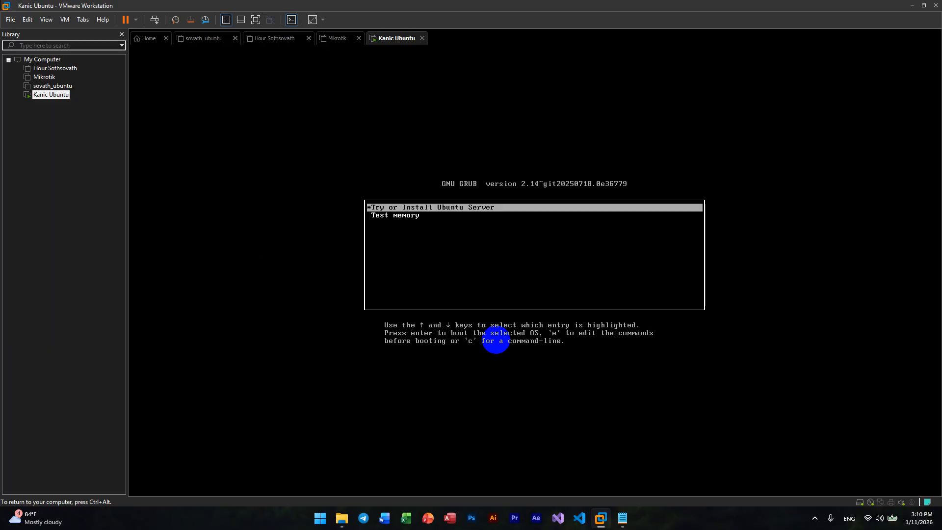
pyautogui.press('Return')
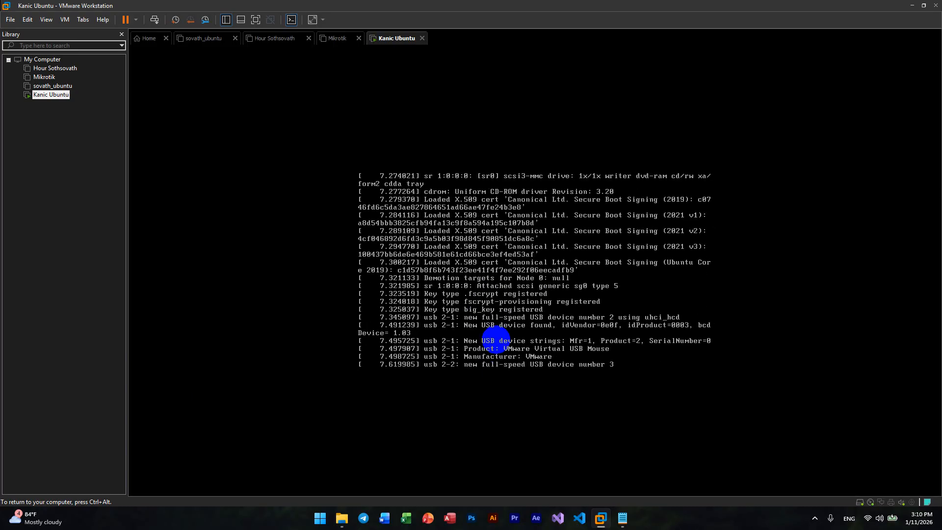
# Step: Wait out the installer boot messages, recapturing VM input until the language screen appears
pyautogui.press('F10')
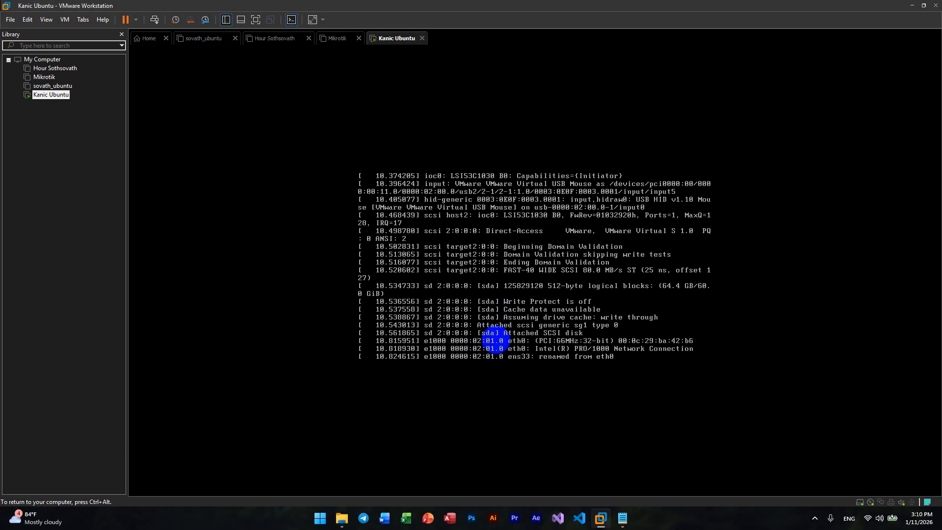
pyautogui.hotkey('ctrl', 'alt')
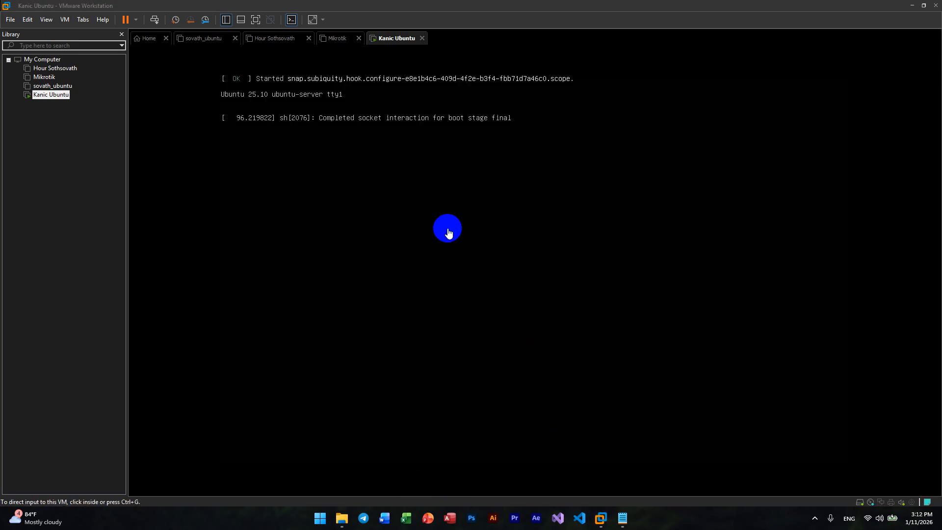
pyautogui.click(415, 145)
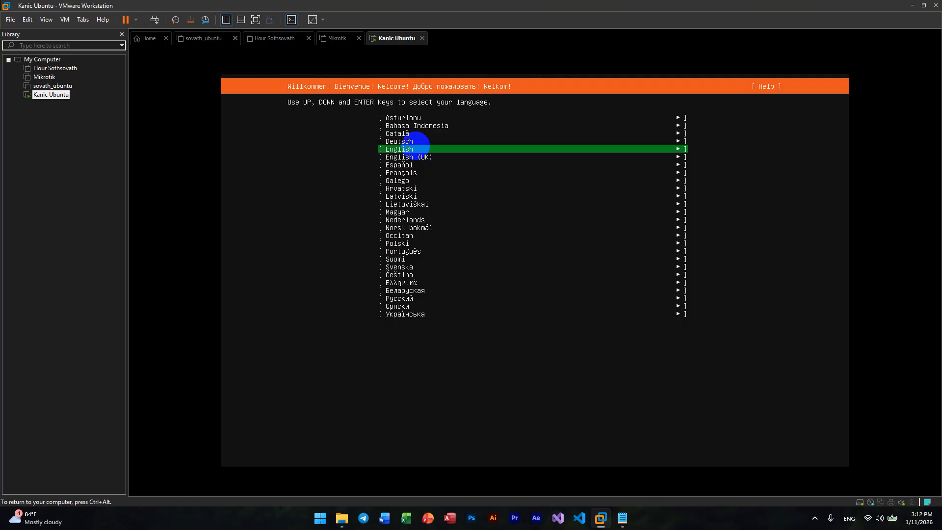
# Step: Accept English, the English (US) keyboard and the standard Ubuntu Server install
pyautogui.press('Return')
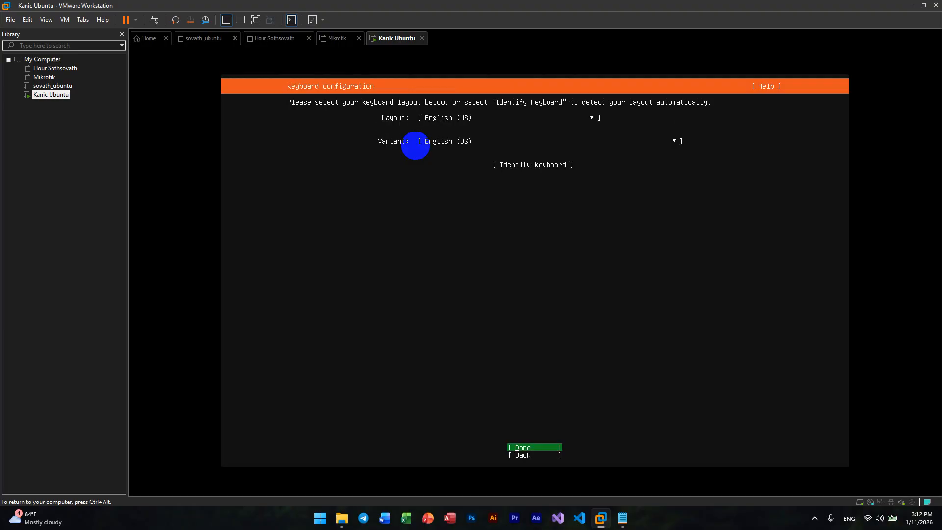
pyautogui.press('Return')
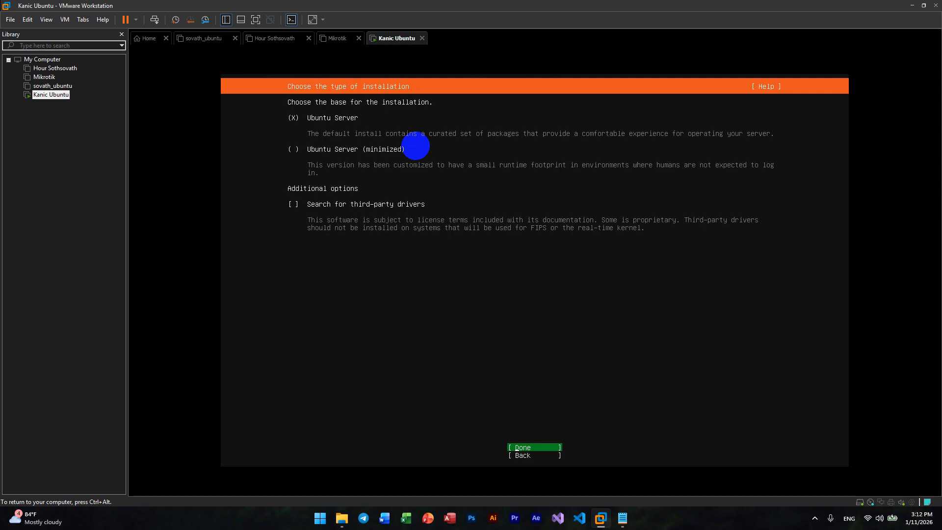
pyautogui.press('Return')
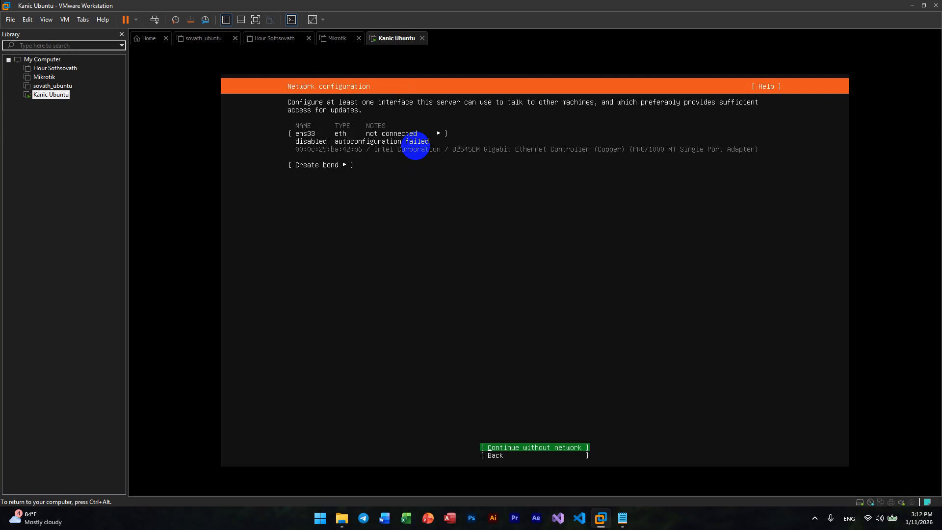
# Step: Continue without a network, leave the proxy blank and keep the default archive mirror
pyautogui.press('Down')
pyautogui.press('Up')
pyautogui.press('Return')
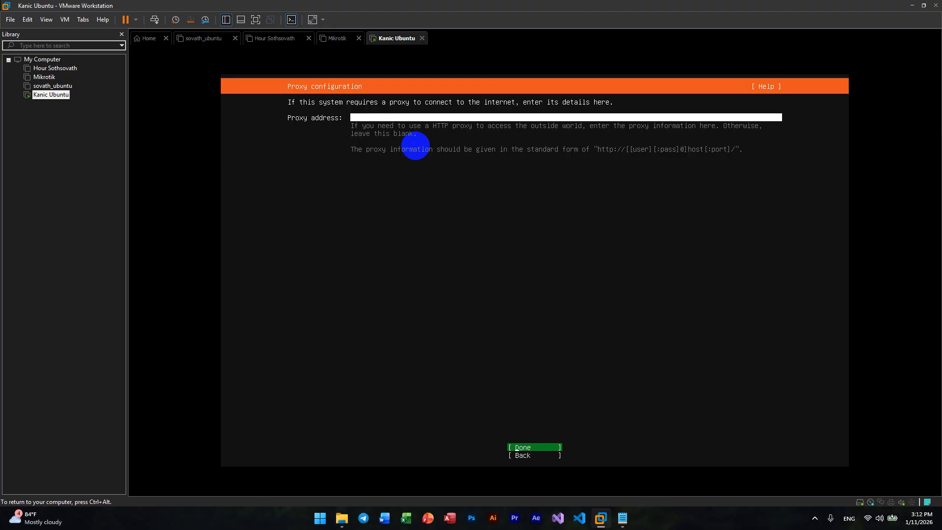
pyautogui.press('Return')
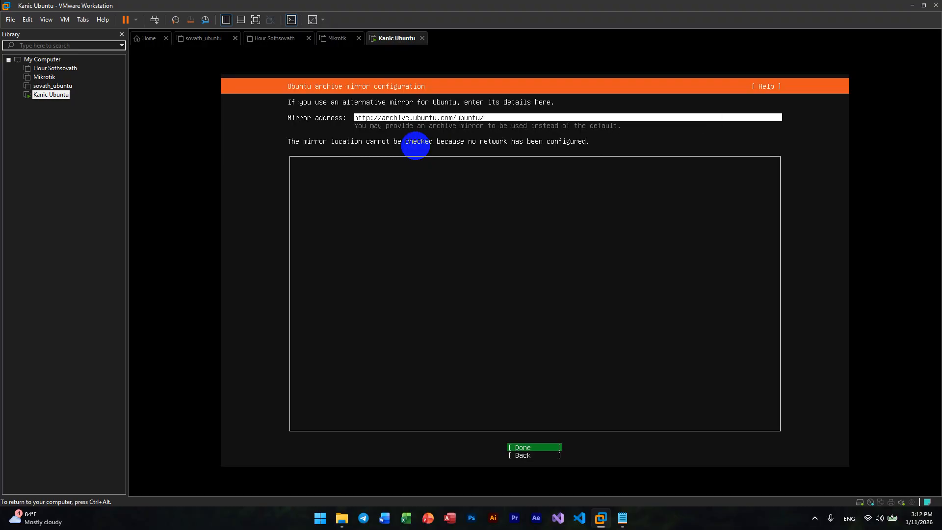
pyautogui.press('Return')
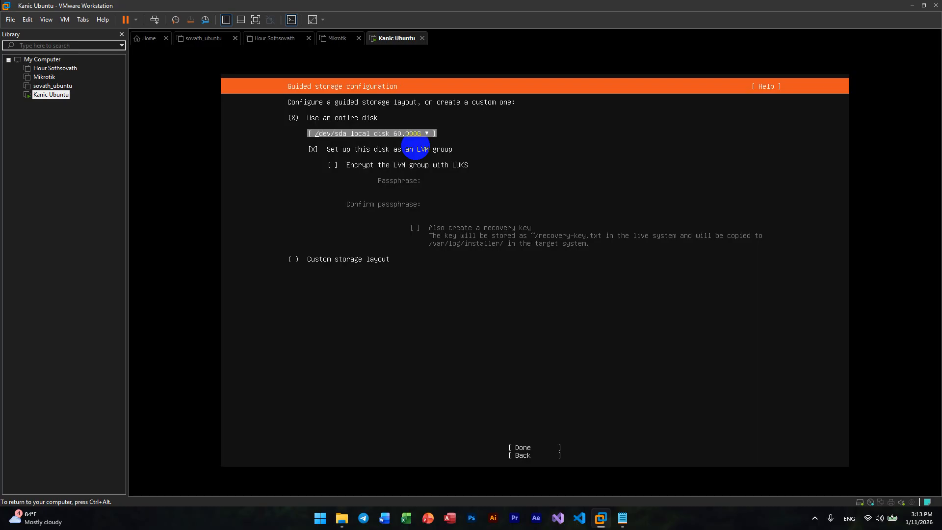
# Step: Accept the guided whole-disk LVM layout and highlight the 29.000G free space row
pyautogui.press('Down')
pyautogui.press('Down')
pyautogui.press('Down')
pyautogui.press('Down')
pyautogui.press('Down')
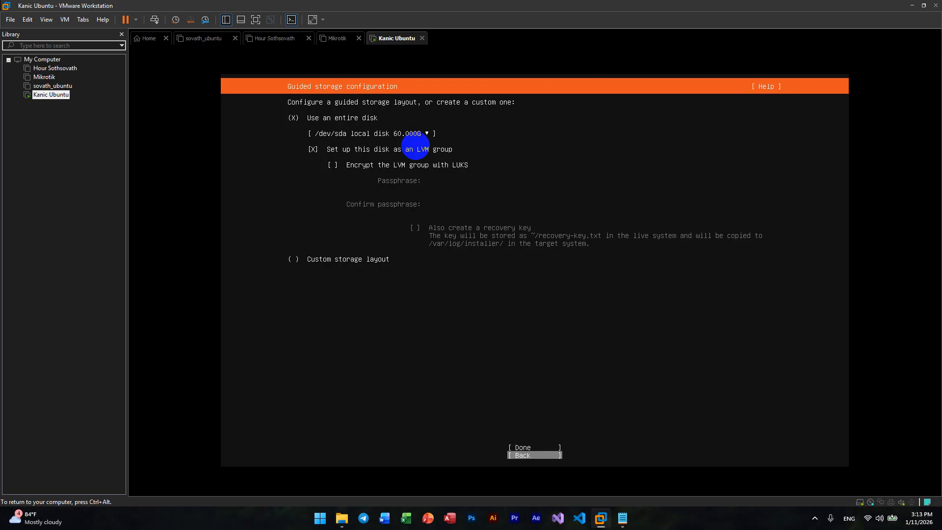
pyautogui.press('Up')
pyautogui.press('Return')
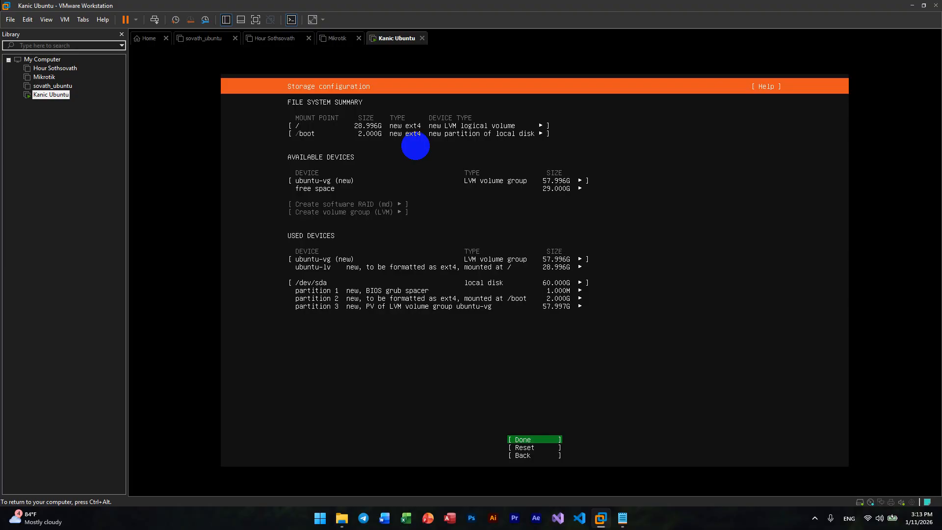
pyautogui.hotkey('ctrl', 'alt')
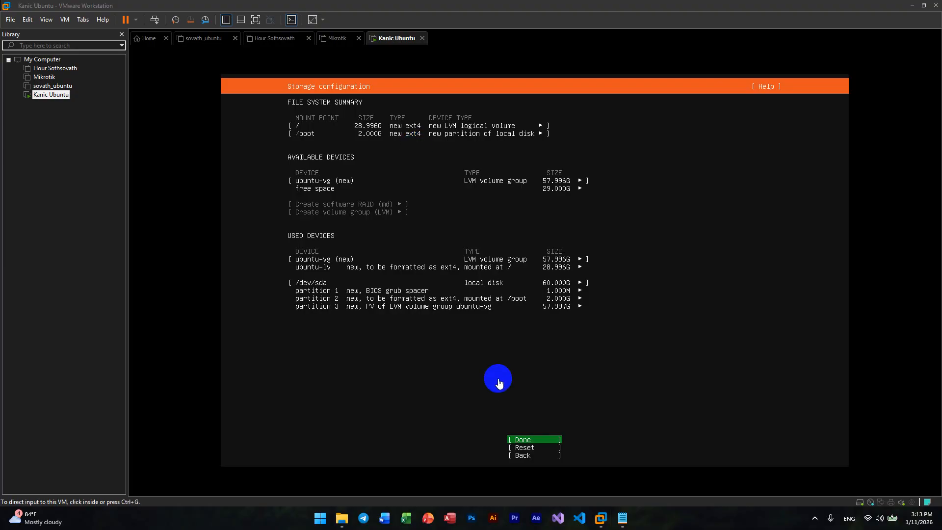
pyautogui.click(499, 383)
pyautogui.press('Up')
pyautogui.press('Up')
pyautogui.press('Up')
pyautogui.press('Up')
pyautogui.press('Up')
pyautogui.press('Up')
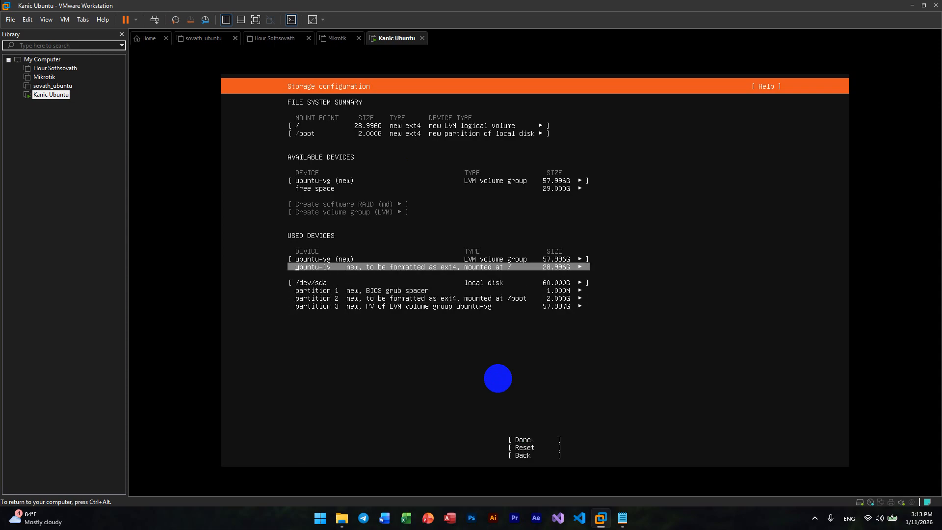
pyautogui.press('Down')
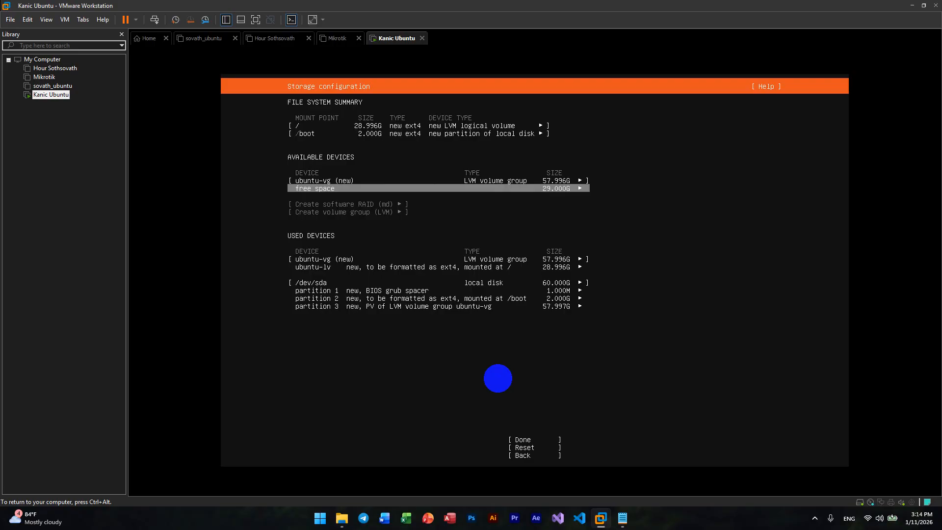
# Step: Create an 8G logical volume named swap, formatted as swap, from the free space in ubuntu-vg
pyautogui.press('Return')
pyautogui.press('Down')
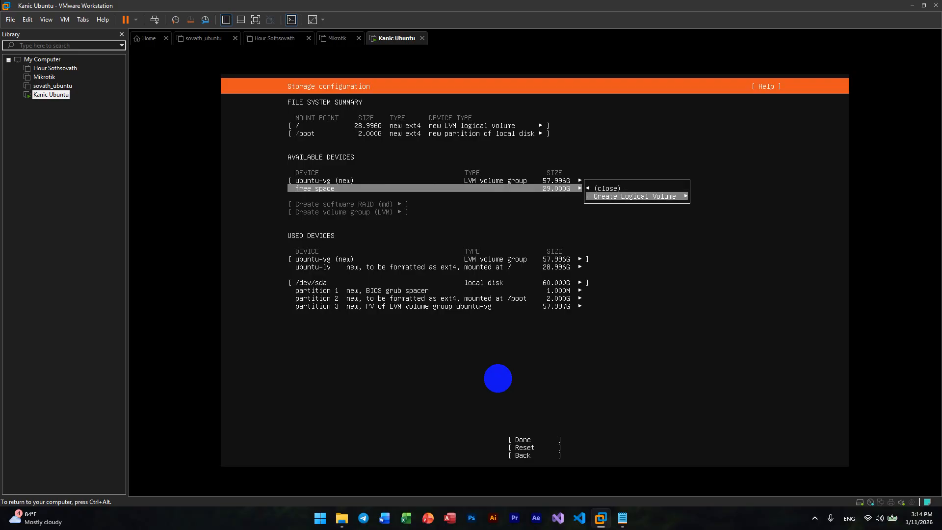
pyautogui.press('Return')
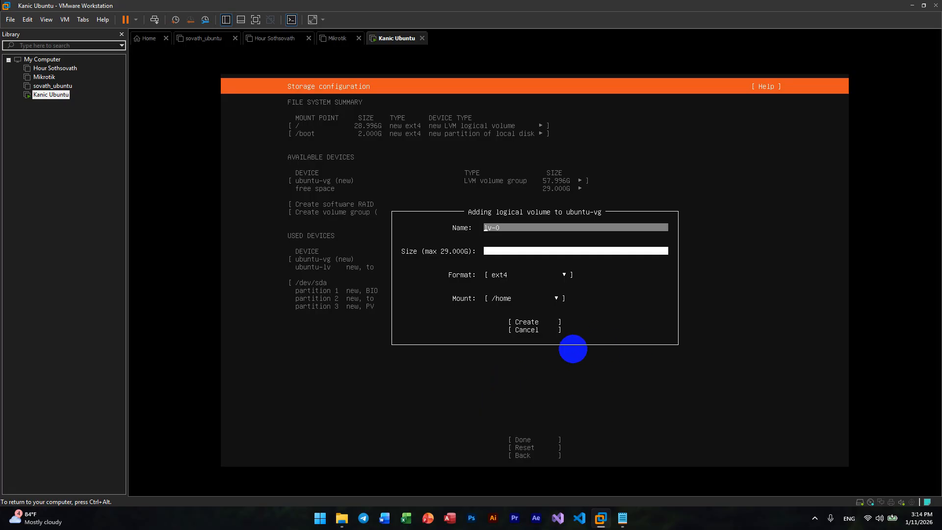
pyautogui.press('BackSpace')
pyautogui.press('BackSpace')
pyautogui.write('swap')
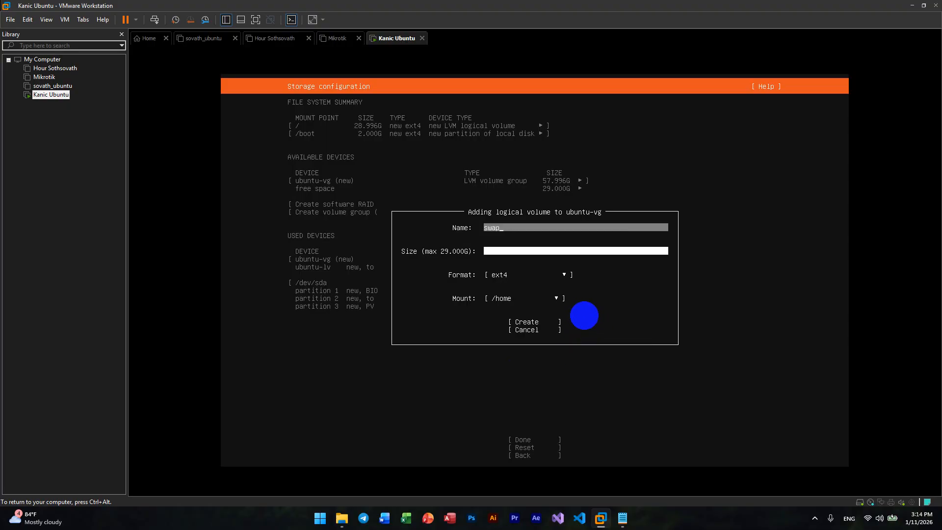
pyautogui.press('Tab')
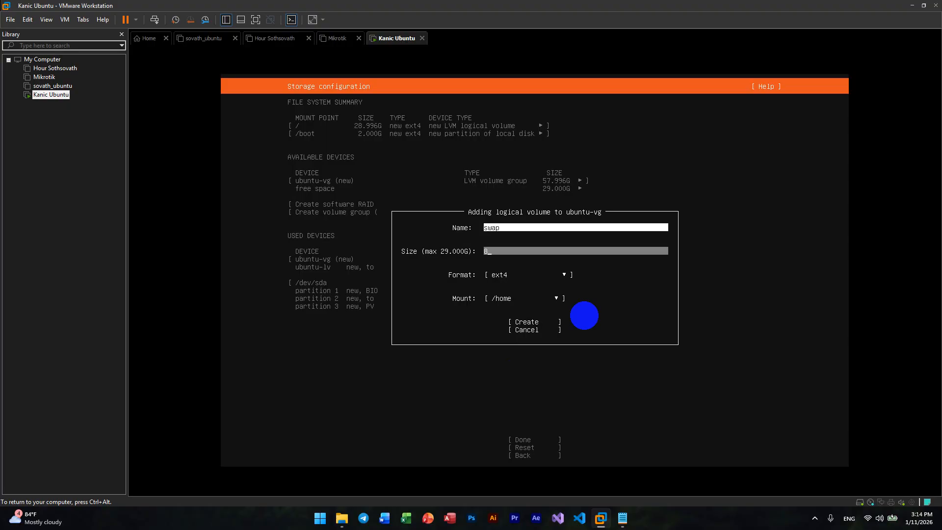
pyautogui.write('8G')
pyautogui.press('Tab')
pyautogui.press('Tab')
pyautogui.press('Tab')
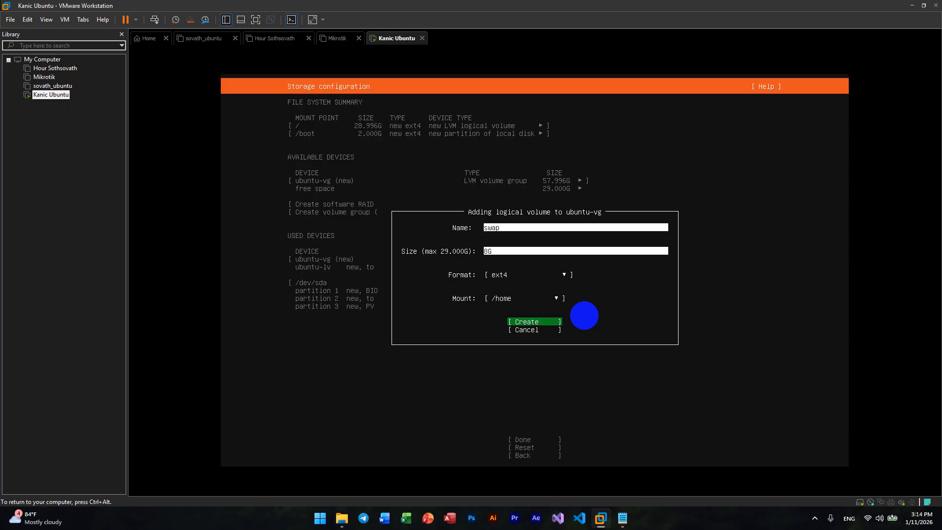
pyautogui.press('Up')
pyautogui.press('Up')
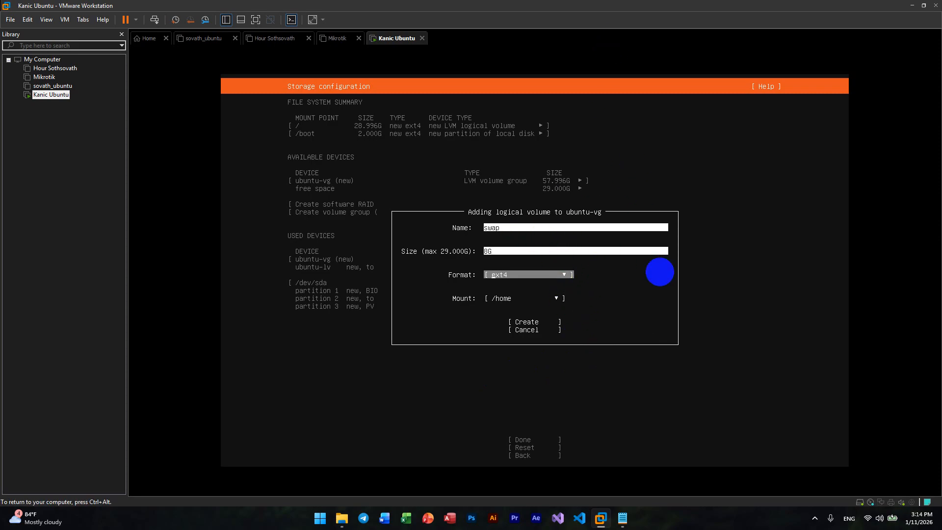
pyautogui.press('Return')
pyautogui.press('Down')
pyautogui.press('Down')
pyautogui.press('Down')
pyautogui.press('Down')
pyautogui.press('Up')
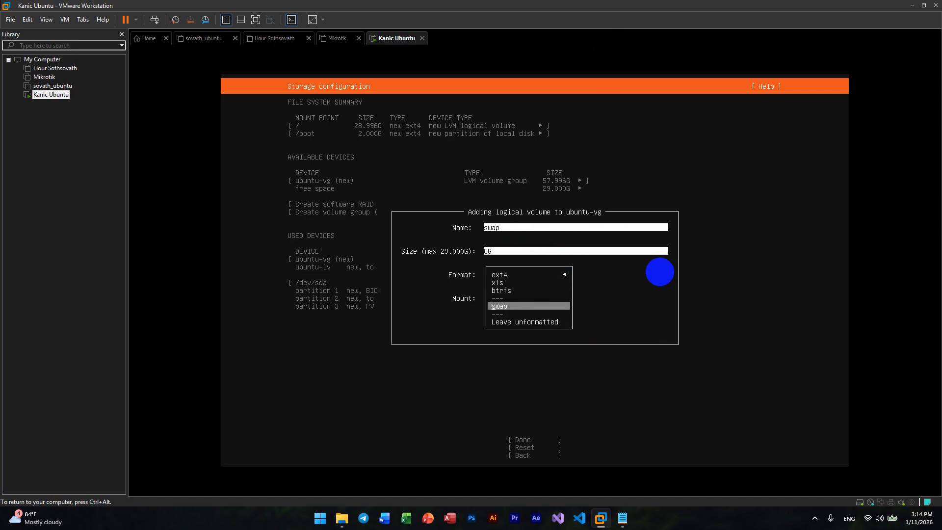
pyautogui.press('Return')
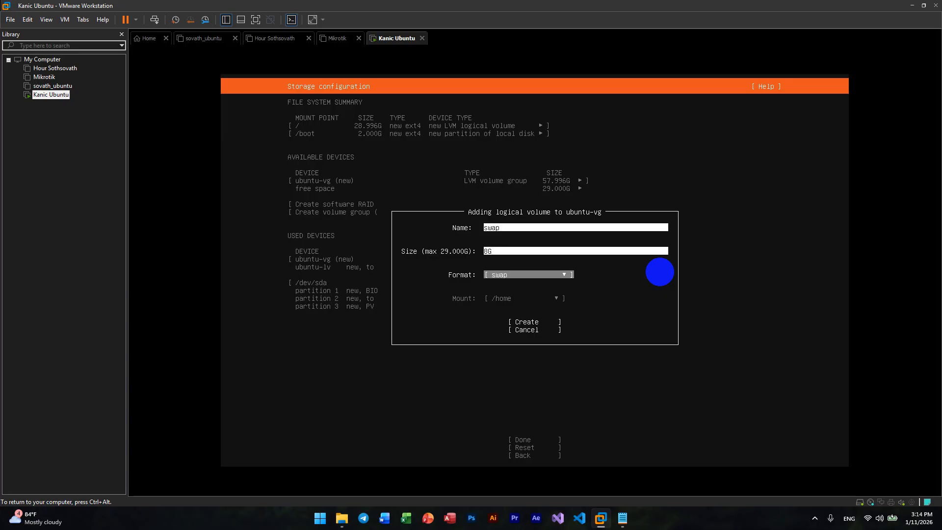
pyautogui.press('Tab')
pyautogui.press('Down')
pyautogui.press('Up')
pyautogui.press('Return')
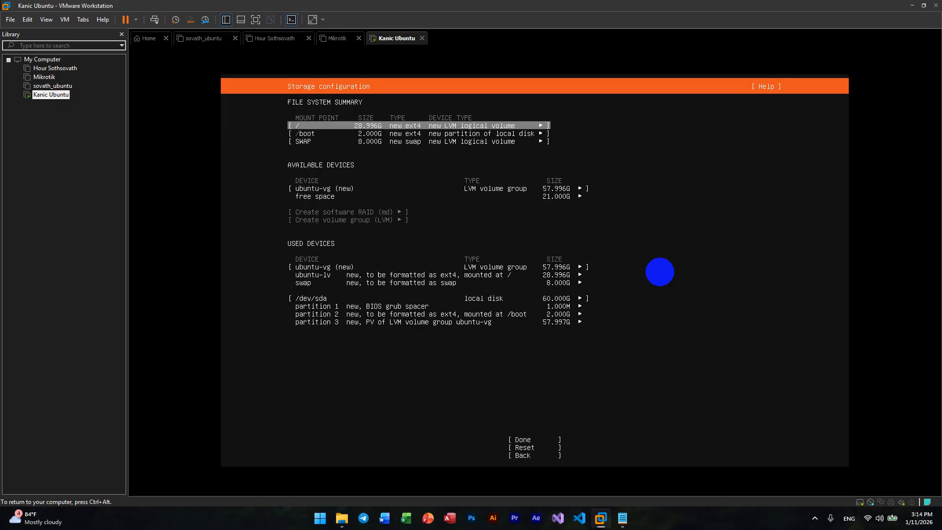
# Step: Create a 21G logical volume named Home for /home from the remaining 21.000G free space
pyautogui.press('Down')
pyautogui.press('Down')
pyautogui.press('Down')
pyautogui.press('Down')
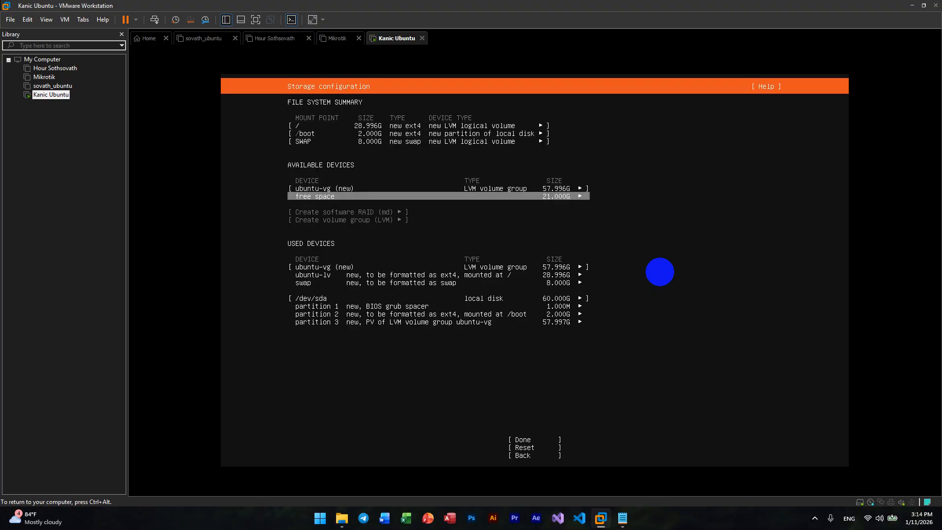
pyautogui.press('Return')
pyautogui.press('Down')
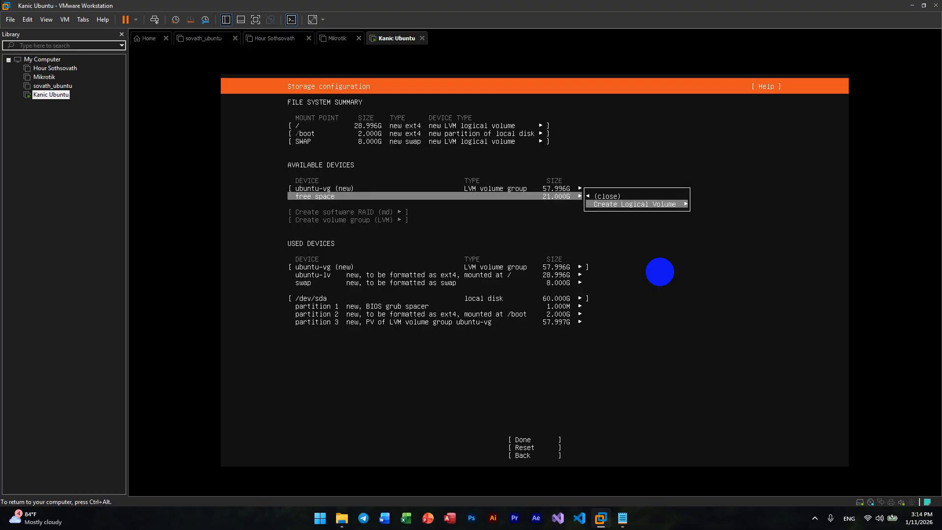
pyautogui.press('Return')
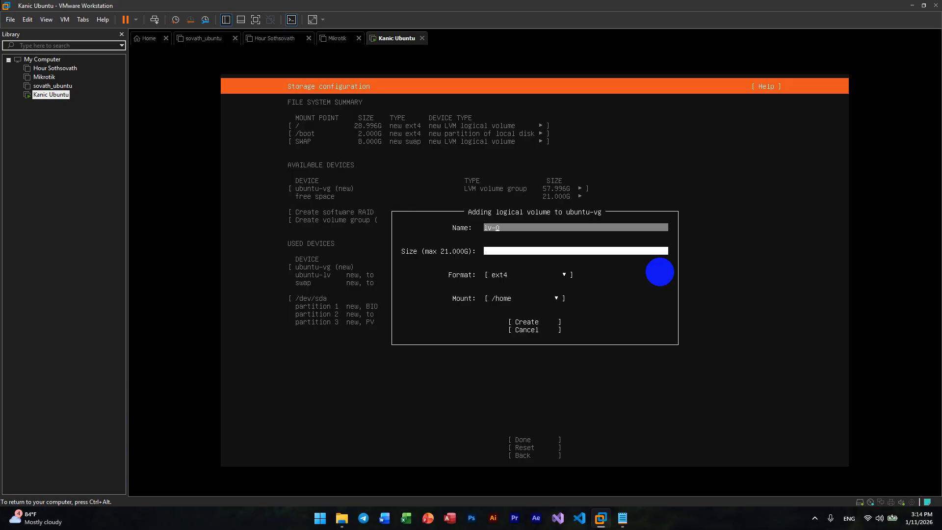
pyautogui.press('BackSpace')
pyautogui.press('BackSpace')
pyautogui.press('BackSpace')
pyautogui.write('Home')
pyautogui.press('Tab')
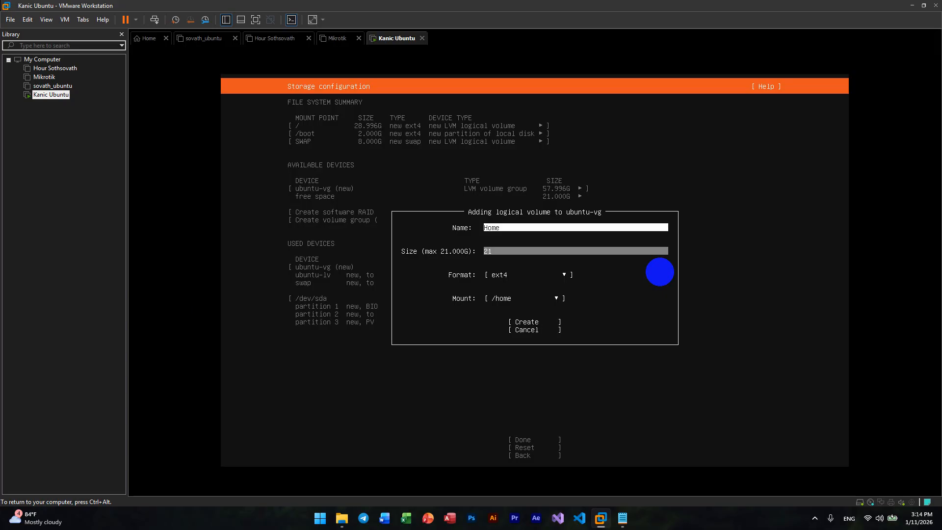
pyautogui.write('21')
pyautogui.press('Tab')
pyautogui.press('Tab')
pyautogui.press('Tab')
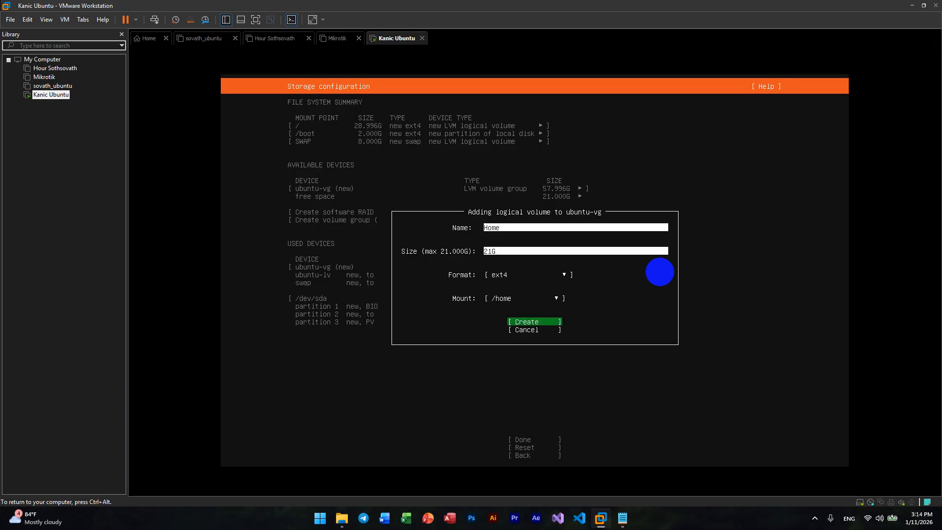
pyautogui.press('Return')
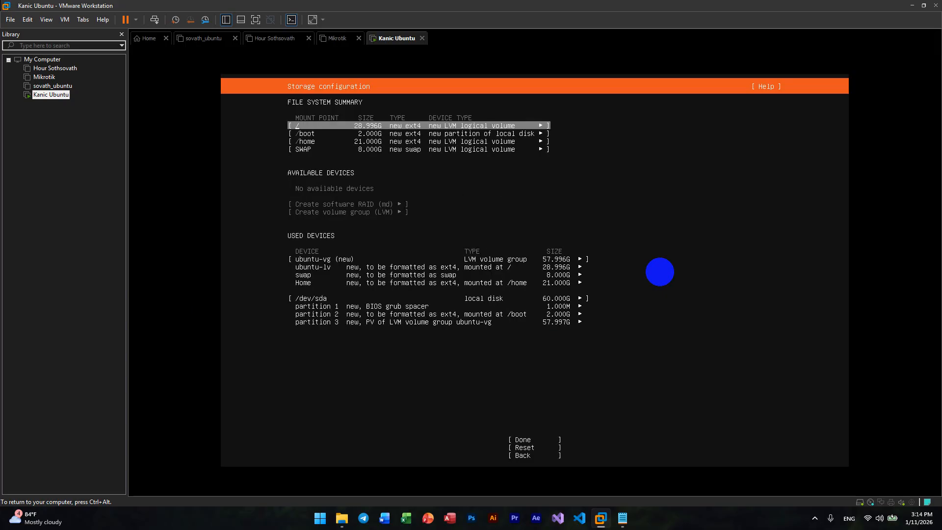
# Step: Finish the storage layout to bring up the Confirm destructive action prompt
pyautogui.press('Down')
pyautogui.press('Down')
pyautogui.press('Down')
pyautogui.press('Down')
pyautogui.press('Down')
pyautogui.press('Down')
pyautogui.press('Down')
pyautogui.press('Down')
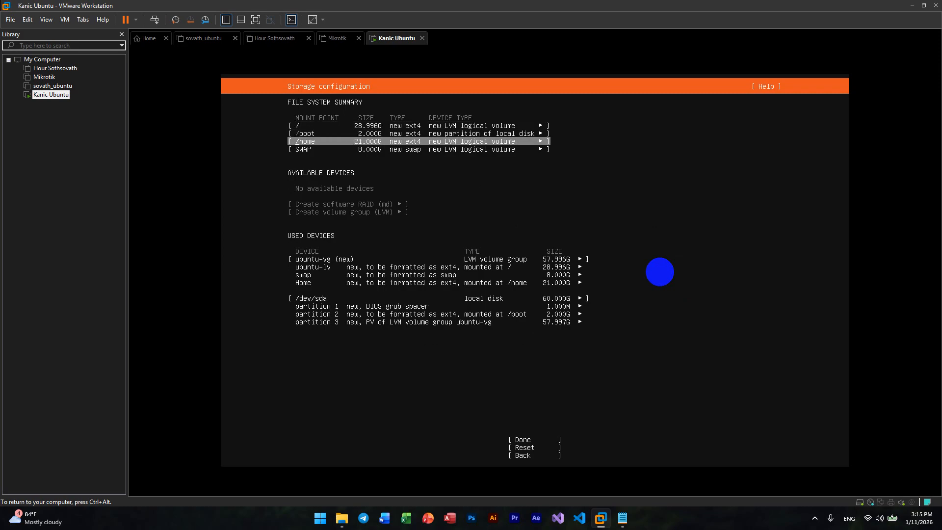
pyautogui.press('Down')
pyautogui.press('Down')
pyautogui.press('Down')
pyautogui.press('Down')
pyautogui.press('Down')
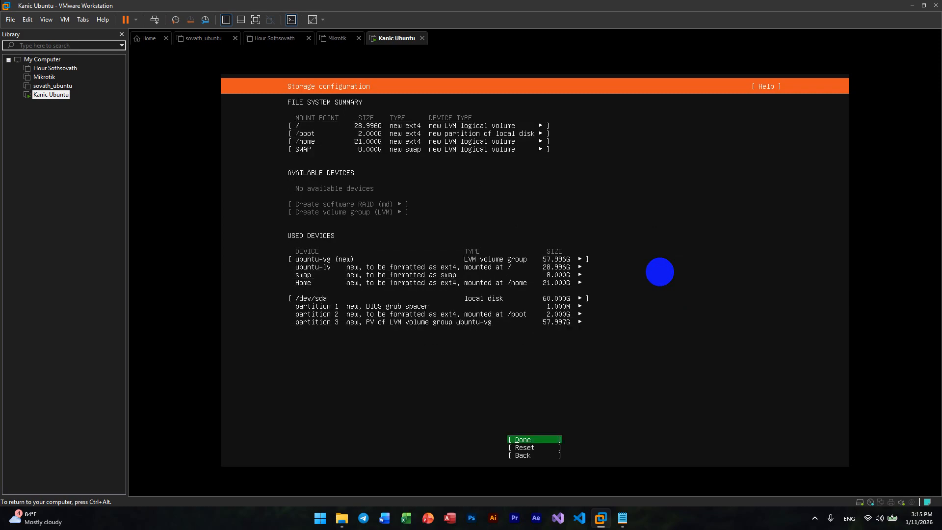
pyautogui.press('Up')
pyautogui.press('Return')
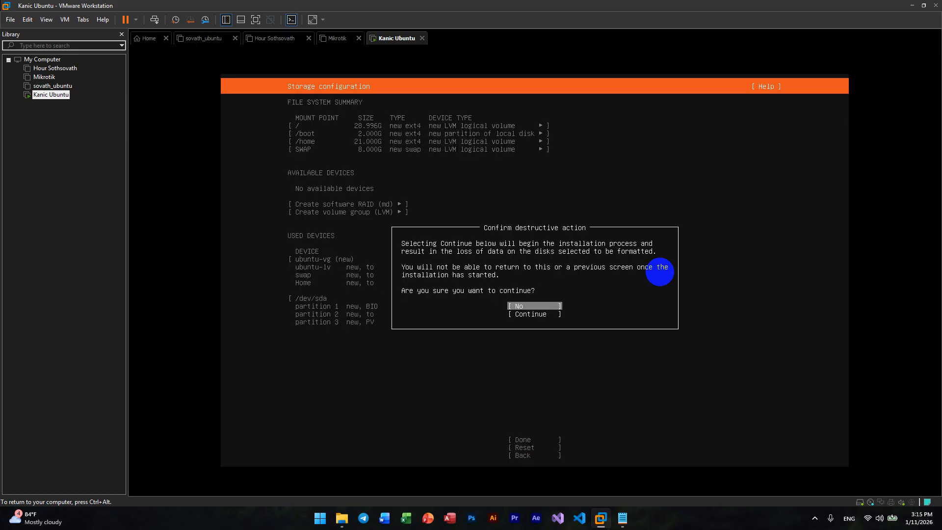
pyautogui.press('Down')
# Step: Confirm the installation and enter the user's full name in the profile
pyautogui.press('Return')
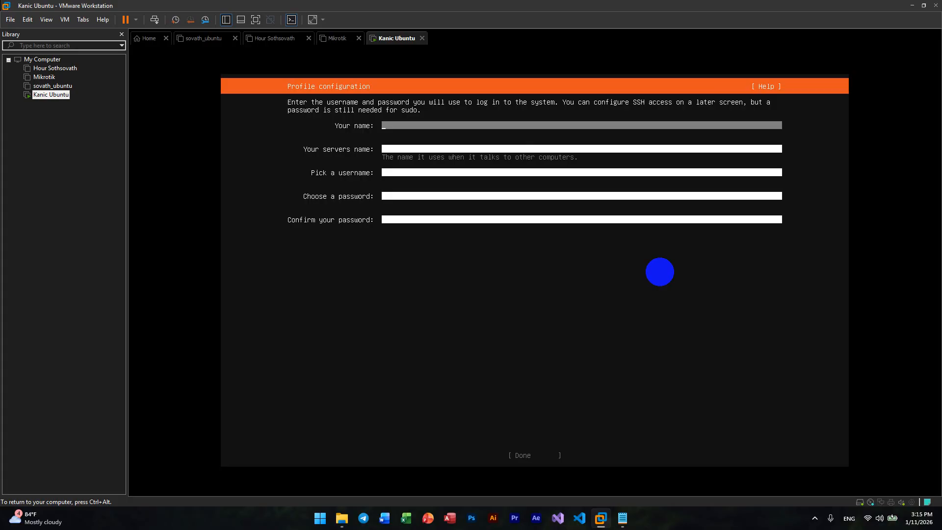
pyautogui.write('Kanic Ubun')
pyautogui.press('BackSpace')
pyautogui.write('buntu')
pyautogui.press('BackSpace')
pyautogui.press('BackSpace')
pyautogui.press('BackSpace')
pyautogui.press('BackSpace')
pyautogui.press('BackSpace')
pyautogui.press('BackSpace')
pyautogui.press('BackSpace')
pyautogui.press('BackSpace')
pyautogui.press('BackSpace')
pyautogui.press('BackSpace')
pyautogui.press('BackSpace')
pyautogui.press('BackSpace')
pyautogui.write('Mak soursamkani')
pyautogui.press('Tab')
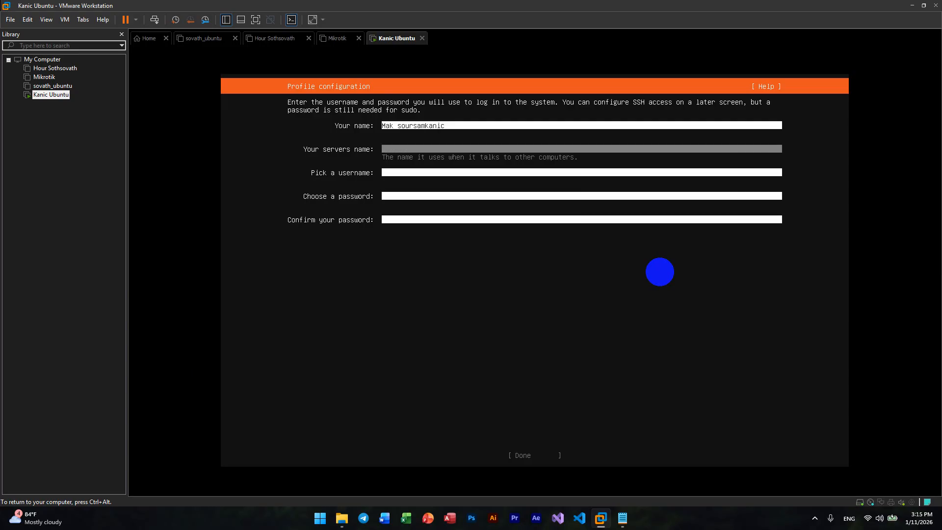
# Step: Set the server name to kanic_server
pyautogui.write('kanic_un')
pyautogui.hotkey('ctrl', 'alt')
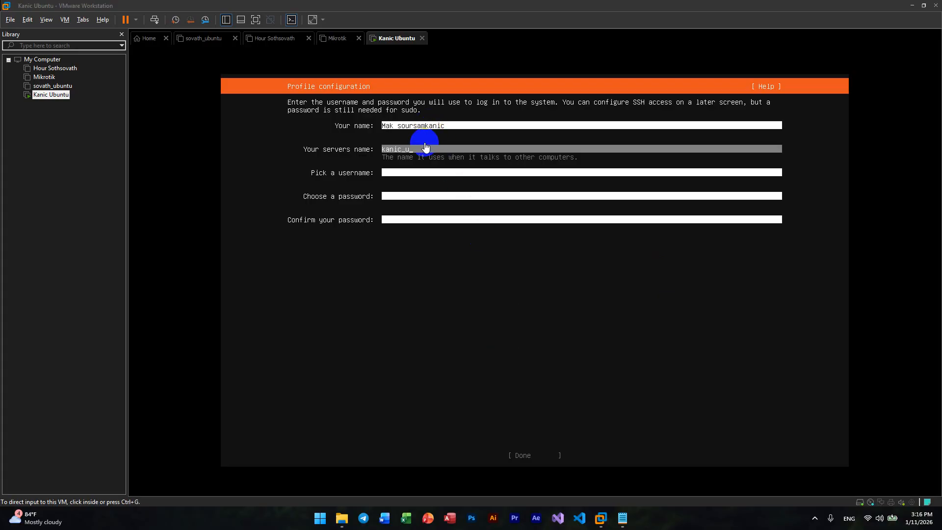
pyautogui.click(425, 147)
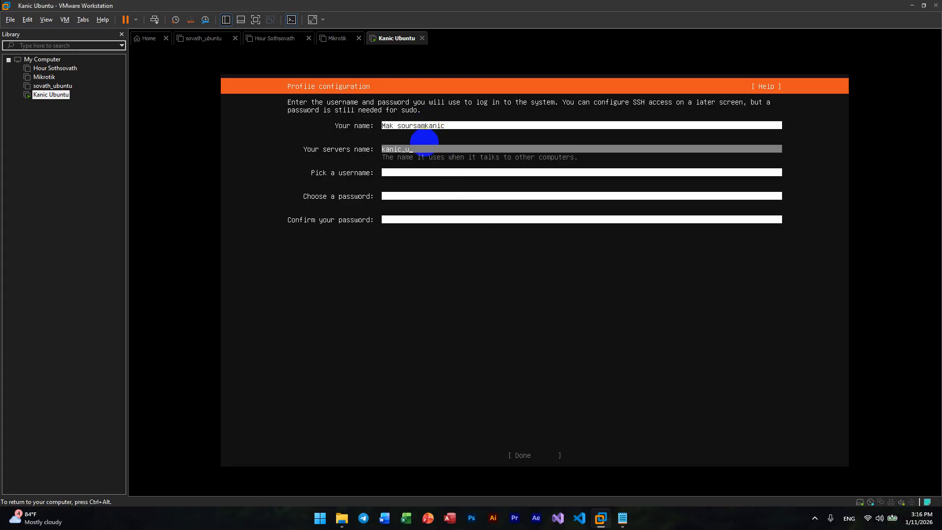
pyautogui.write('server')
pyautogui.press('Tab')
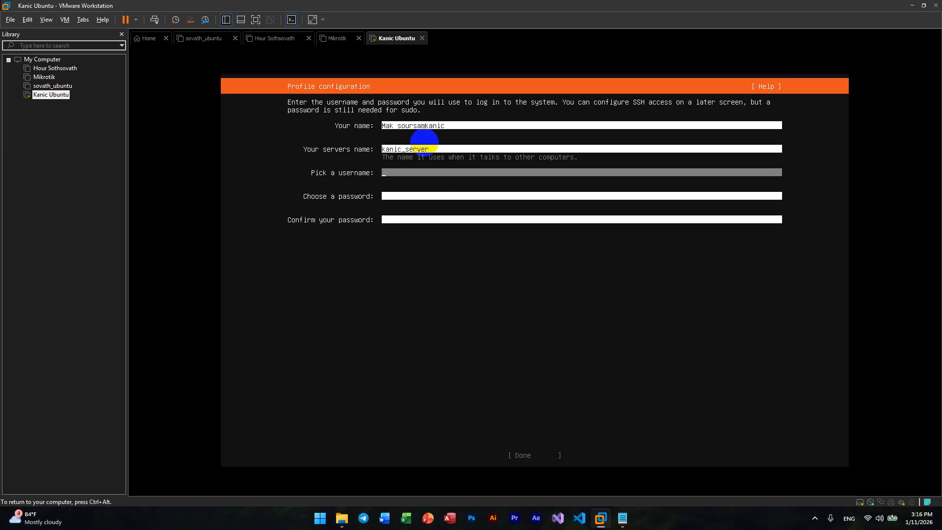
# Step: Enter the username, then type the password and a matching confirmation
pyautogui.hotkey('ctrl', 'alt')
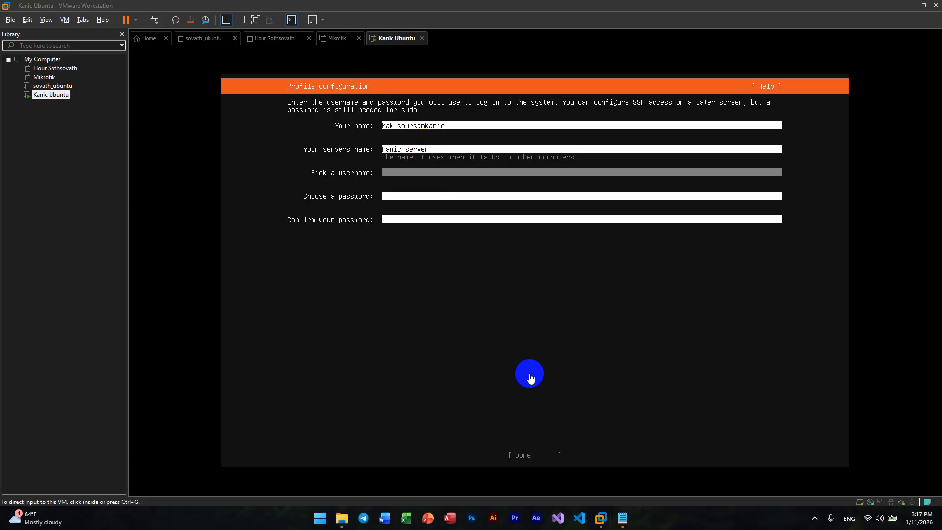
pyautogui.click(498, 321)
pyautogui.write('k')
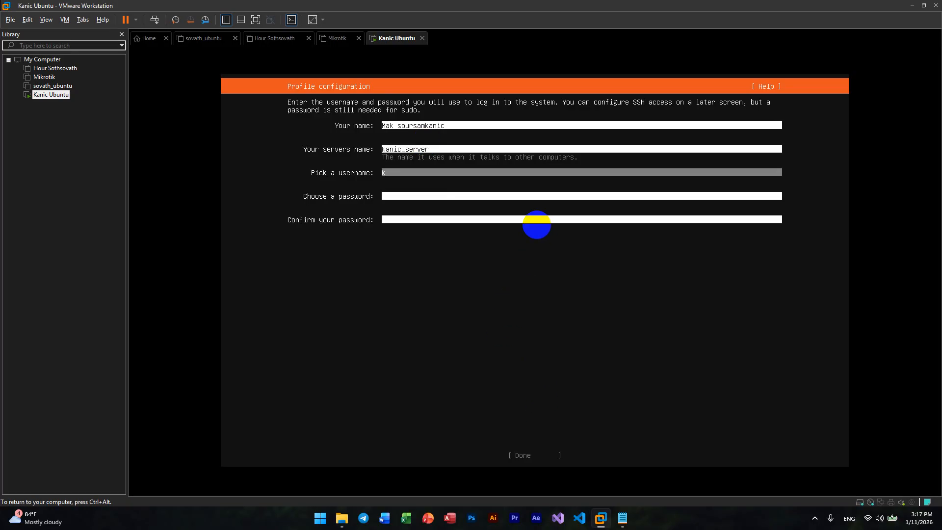
pyautogui.write('anic')
pyautogui.press('Tab')
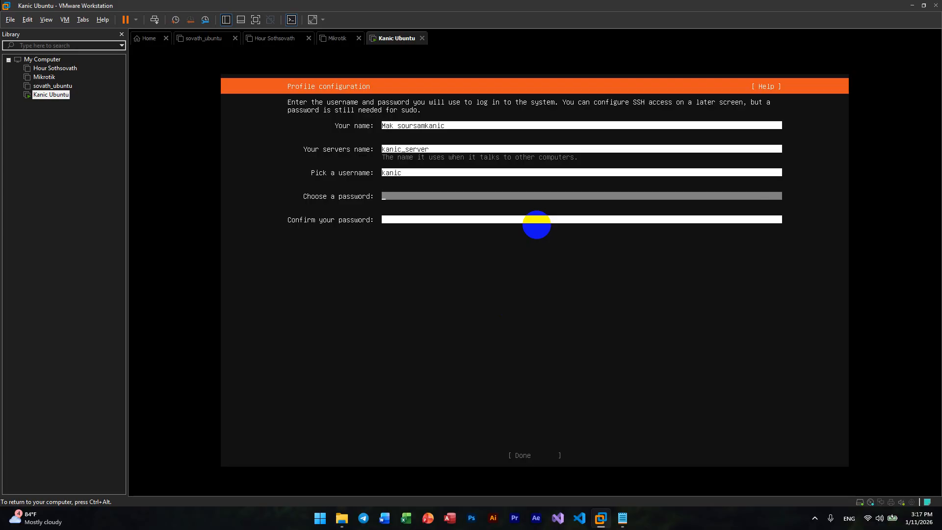
pyautogui.write('****')
pyautogui.press('BackSpace')
pyautogui.press('BackSpace')
pyautogui.press('BackSpace')
pyautogui.press('BackSpace')
pyautogui.write('***')
pyautogui.press('Tab')
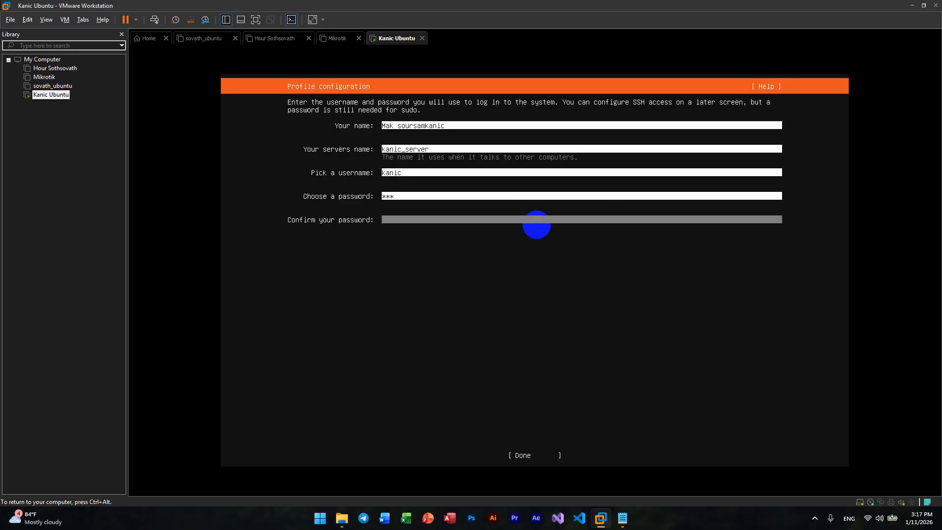
pyautogui.write('****')
pyautogui.press('BackSpace')
pyautogui.press('BackSpace')
pyautogui.press('BackSpace')
pyautogui.write('***')
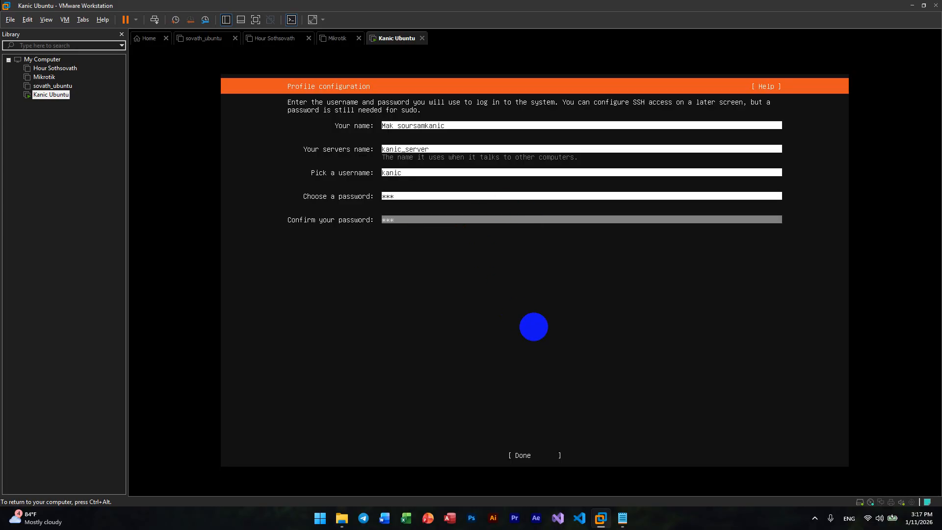
pyautogui.press('Tab')
# Step: Submit the profile, check Install OpenSSH server, and finish the SSH setup screen
pyautogui.press('Return')
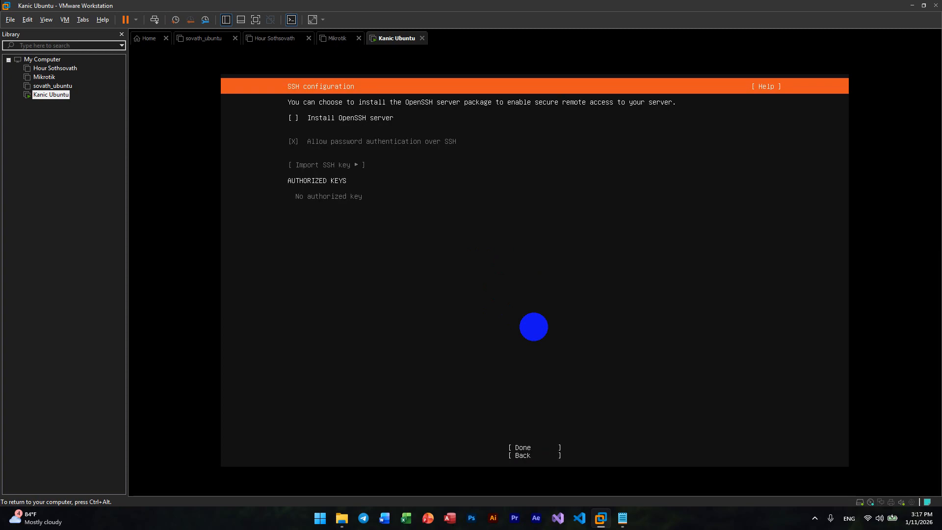
pyautogui.press('space')
pyautogui.press('Tab')
pyautogui.press('Tab')
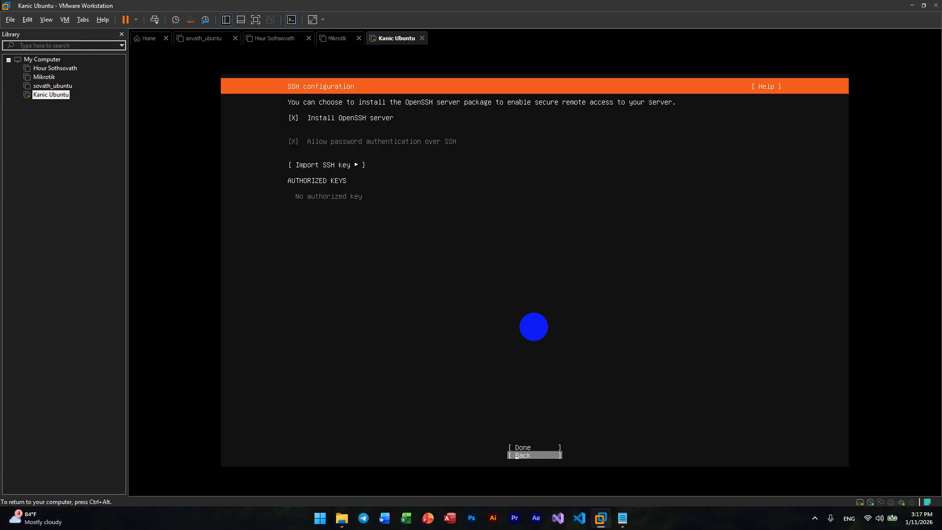
pyautogui.press('Up')
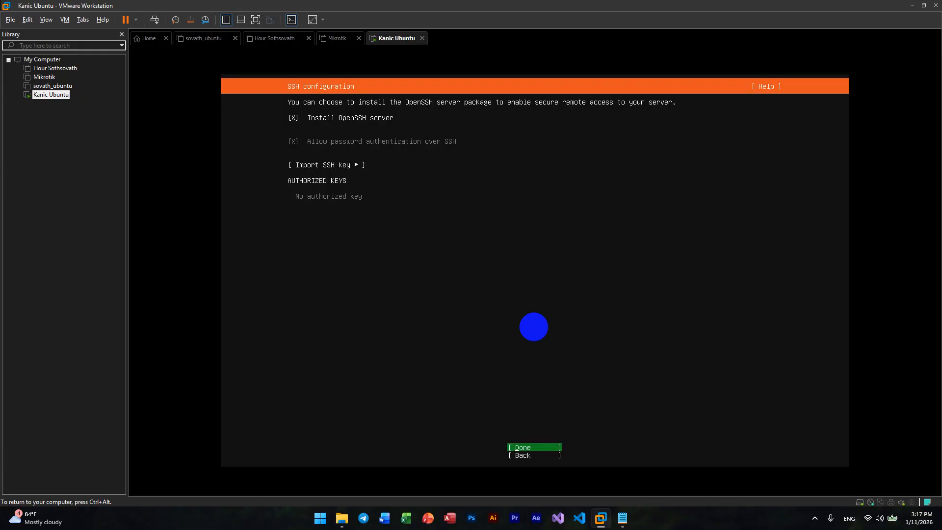
pyautogui.press('Return')
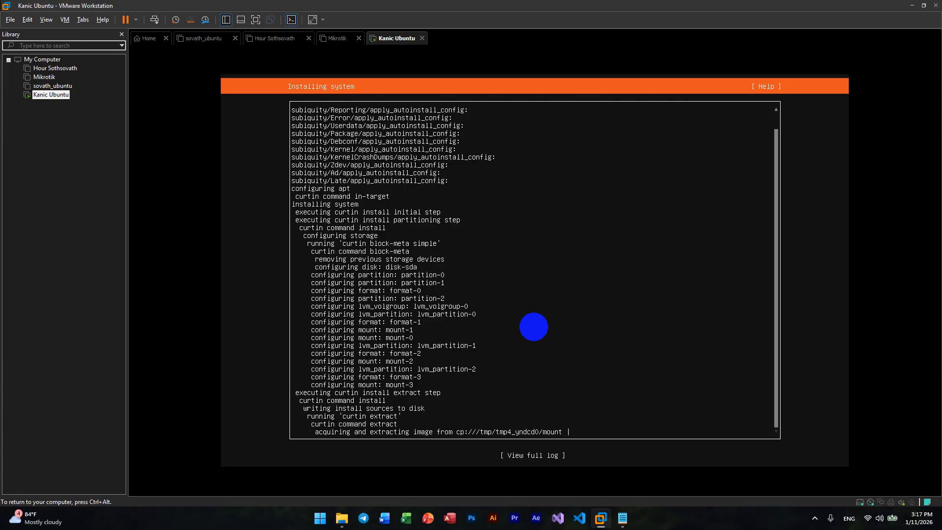
# Step: Once Installation complete! appears, choose Reboot Now to restart into the installed server
pyautogui.hotkey('ctrl', 'alt')
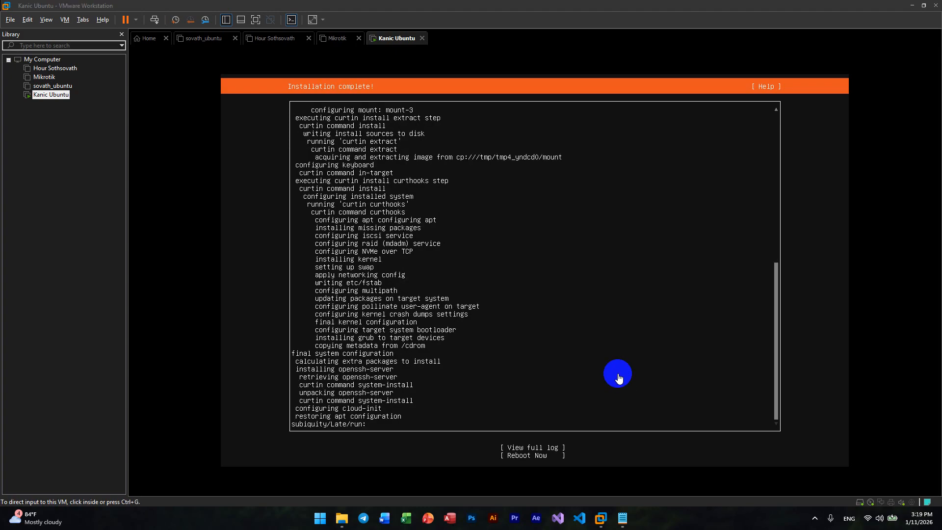
pyautogui.click(537, 426)
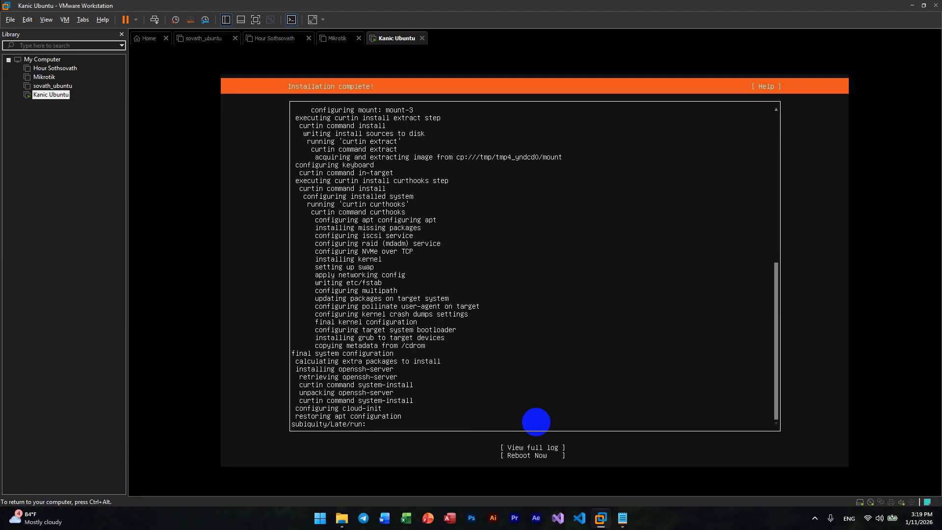
pyautogui.press('Tab')
pyautogui.press('Tab')
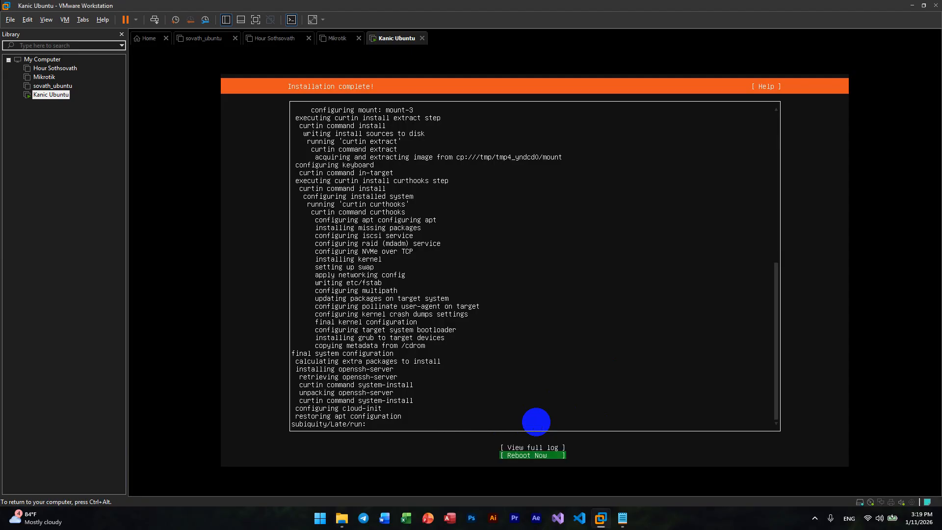
pyautogui.press('Return')
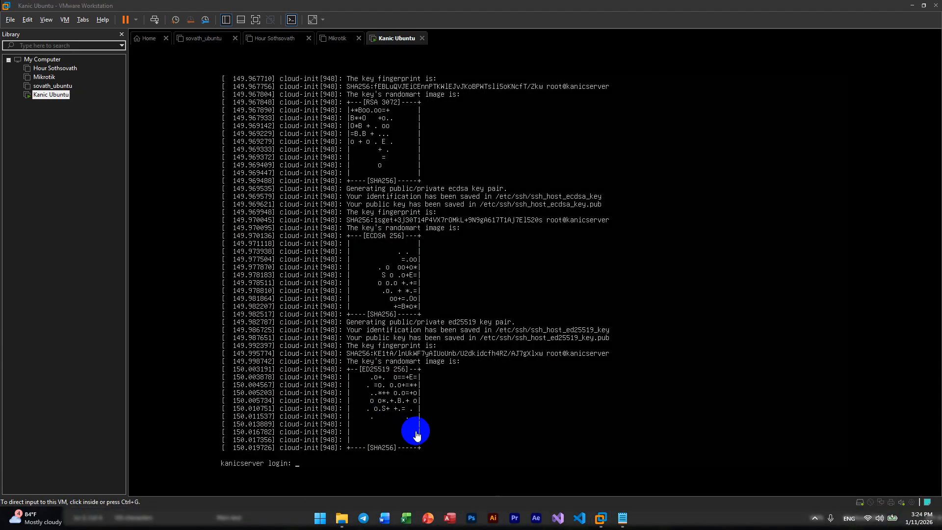
# Step: Log in at the kanicserver console with the user account and password
pyautogui.click(344, 450)
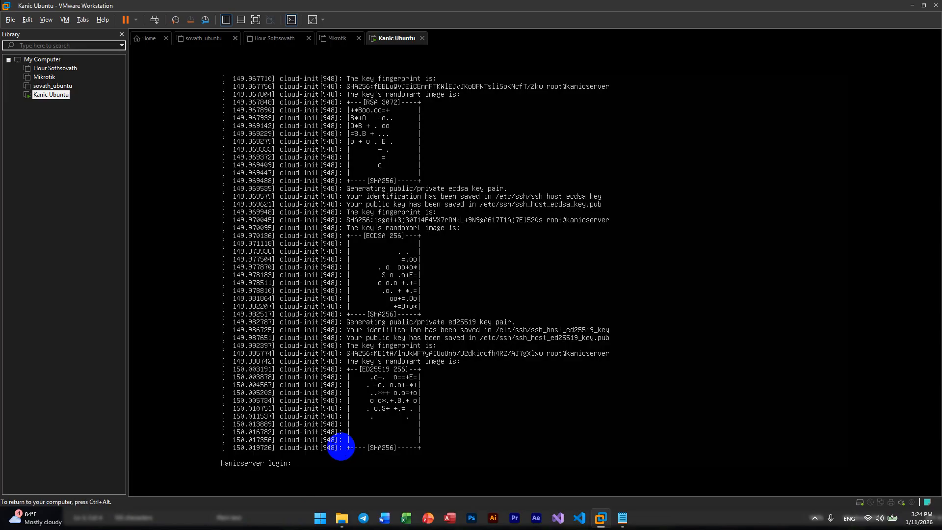
pyautogui.write('kanic')
pyautogui.press('Return')
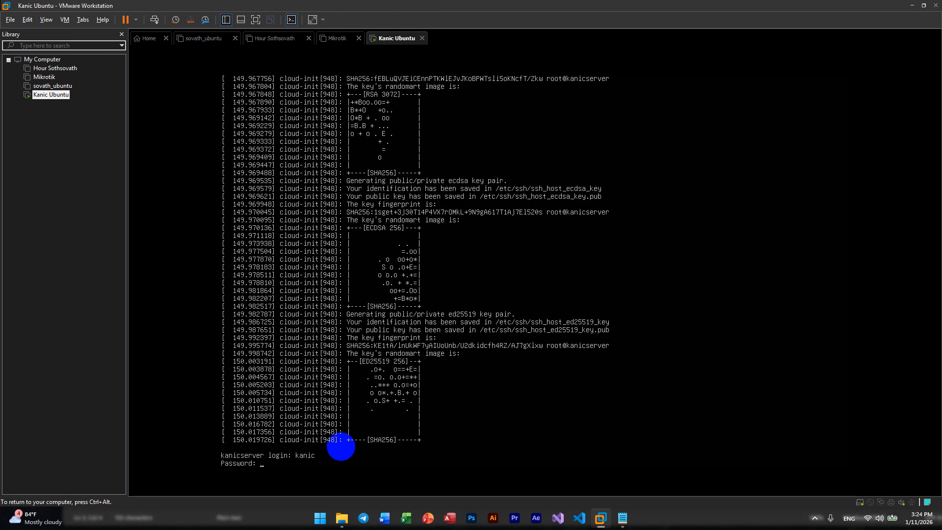
pyautogui.press('Return')
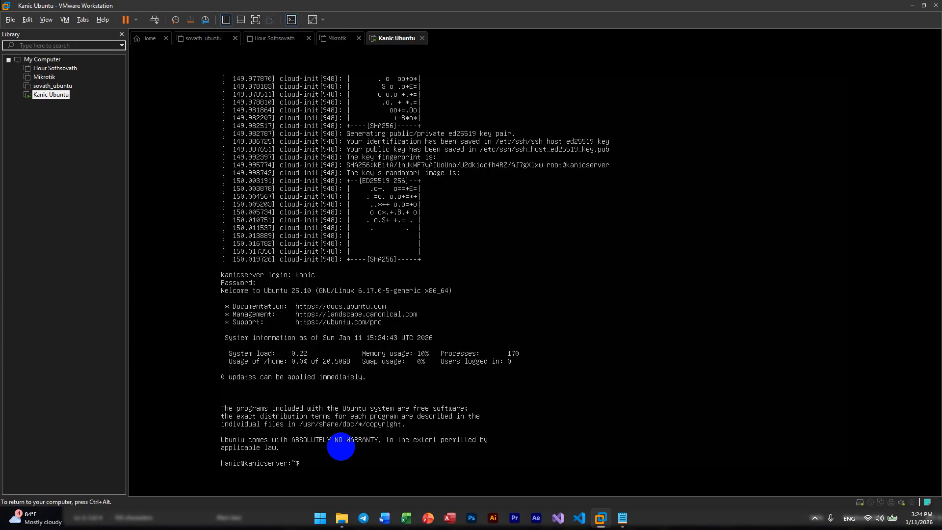
# Step: Run hostname -I and ip addr to check the server's network addresses
pyautogui.write('hostname -I')
pyautogui.press('Return')
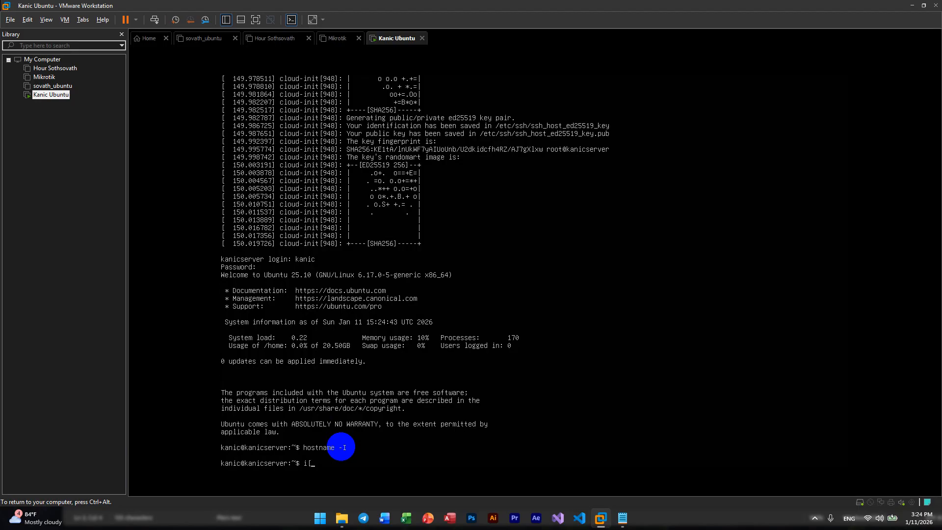
pyautogui.write('ip addr')
pyautogui.press('Return')
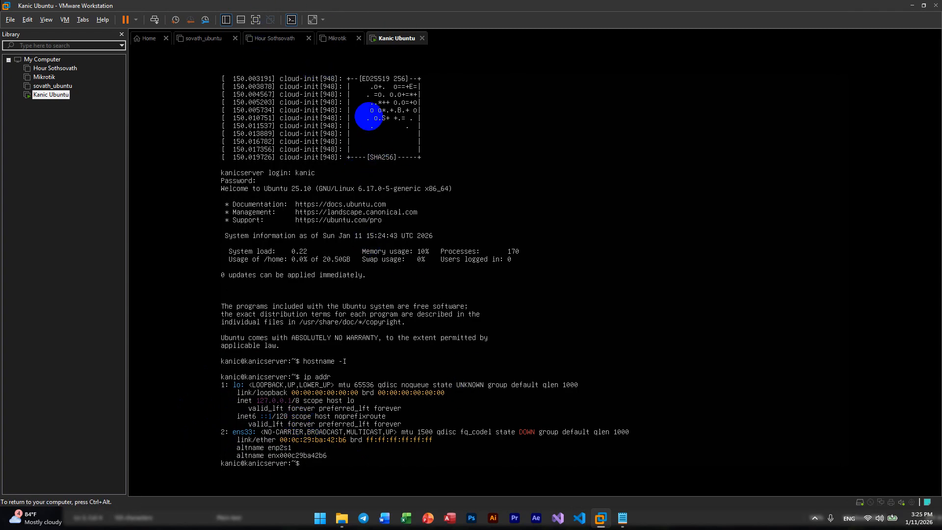
# Step: In Kanic Ubuntu's settings, mark the NAT network adapter Connected and Connect at power on, then save
pyautogui.rightClick(384, 38)
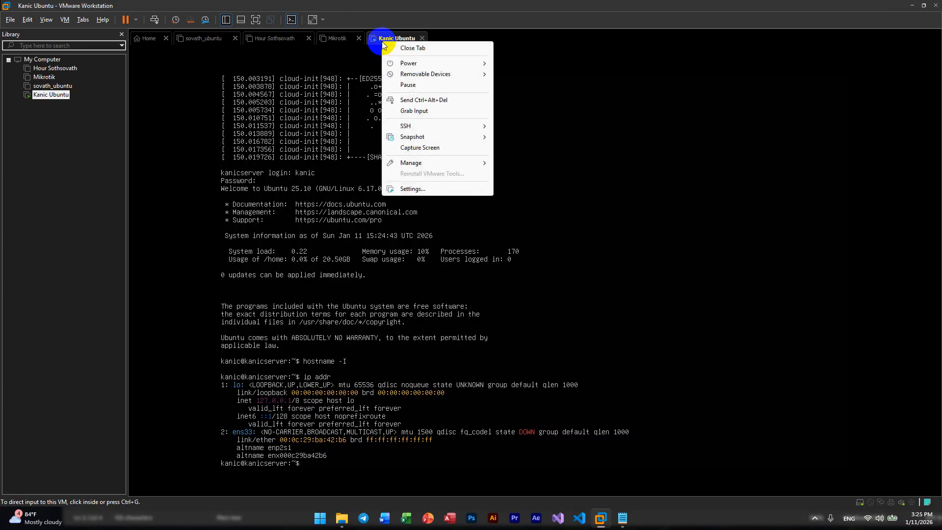
pyautogui.click(412, 189)
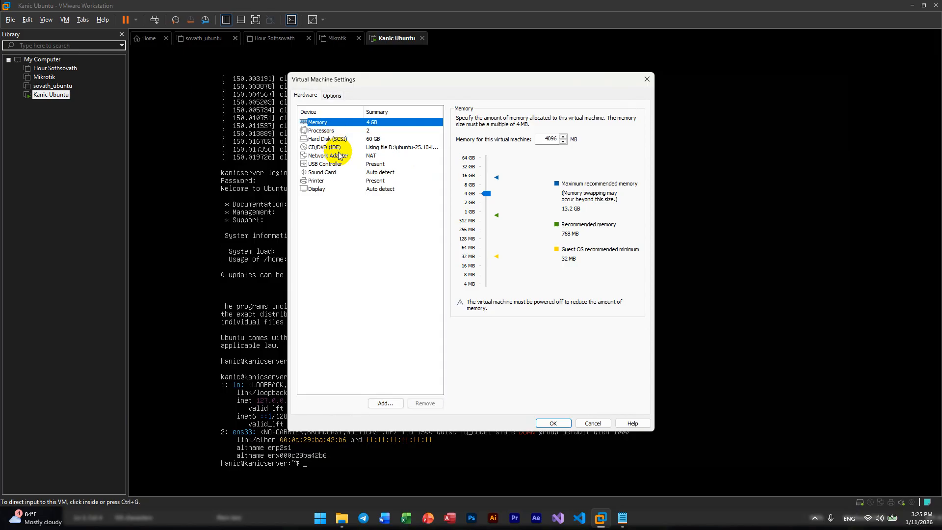
pyautogui.click(328, 155)
pyautogui.click(463, 127)
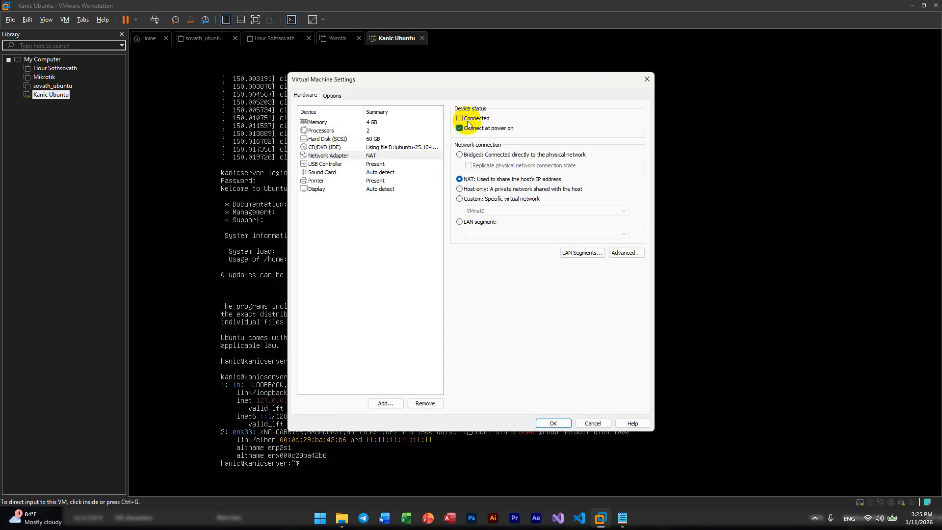
pyautogui.click(466, 119)
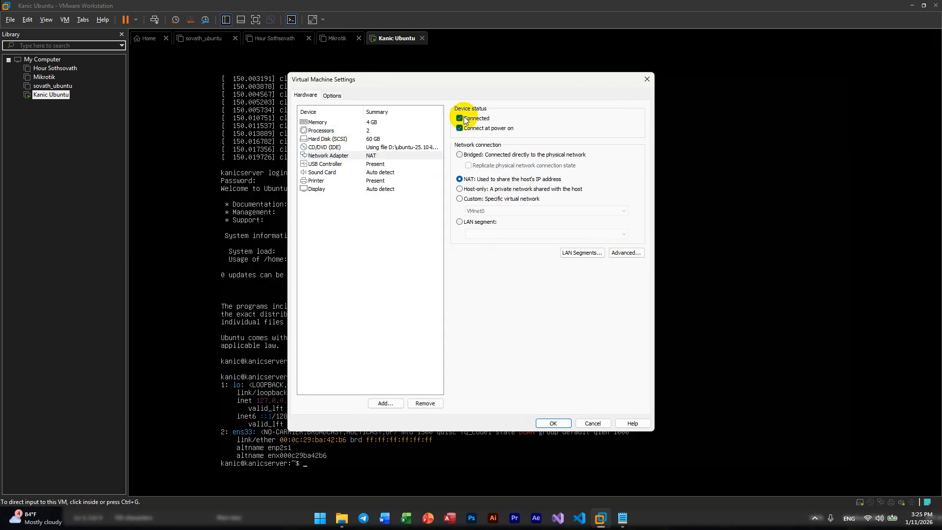
pyautogui.click(553, 423)
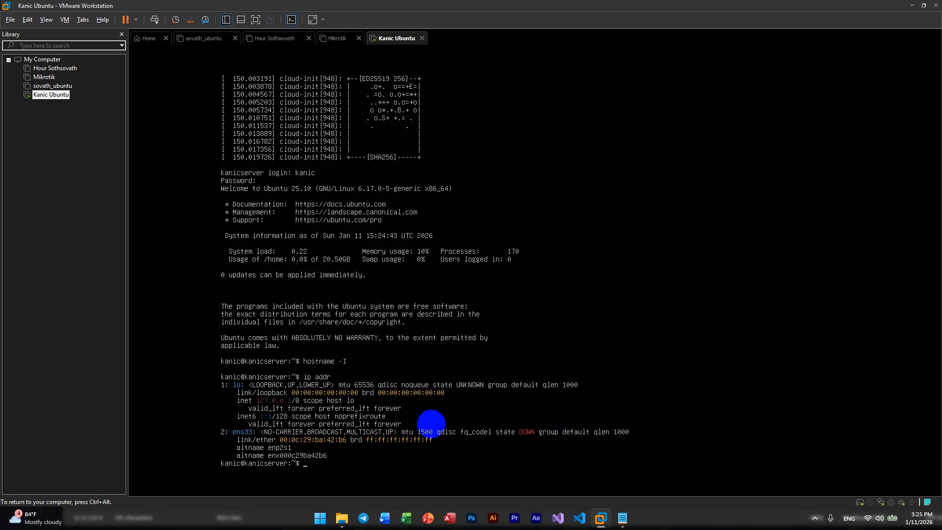
# Step: Run 'sub nano/etc/netplan/ens33.ymal' in the console, copying the path from the Notepad notes
pyautogui.write('sub nano/etc/')
pyautogui.hotkey('ctrl', 'alt')
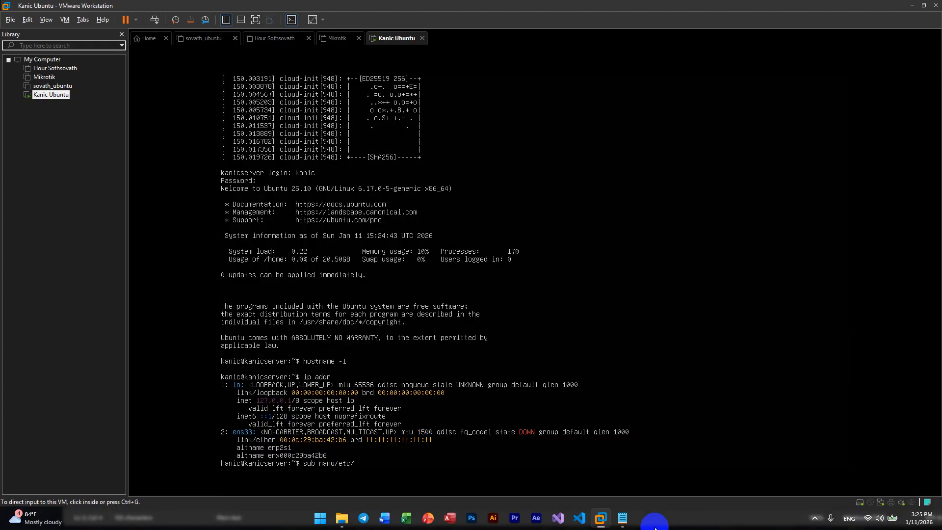
pyautogui.click(628, 520)
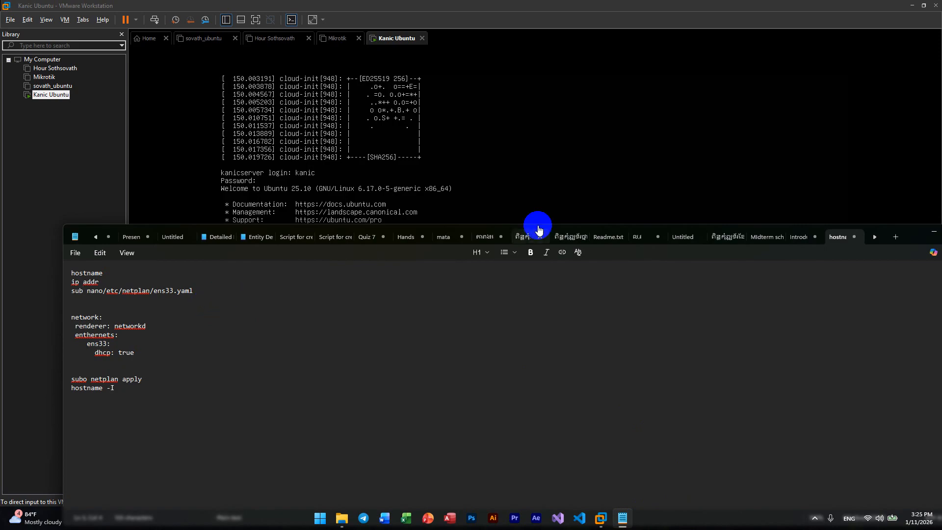
pyautogui.click(573, 200)
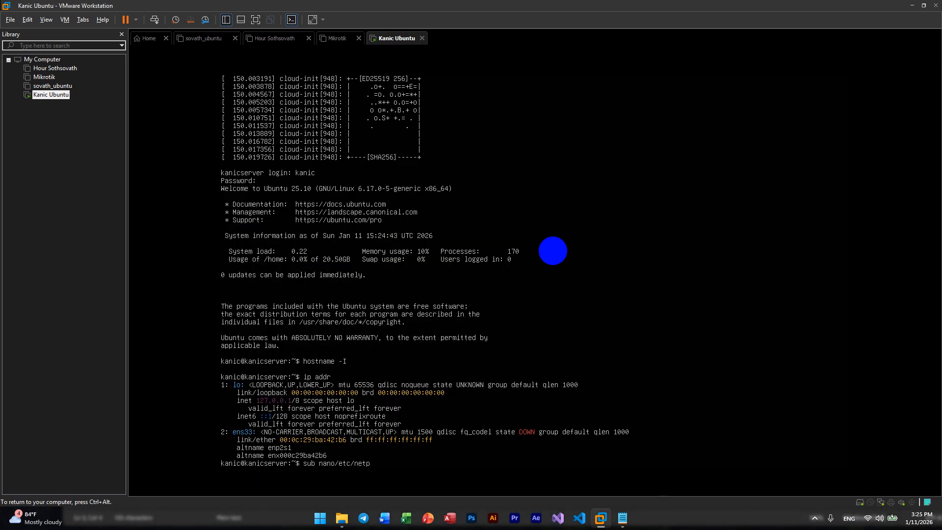
pyautogui.write('lan/end')
pyautogui.press('BackSpace')
pyautogui.write('s33.y')
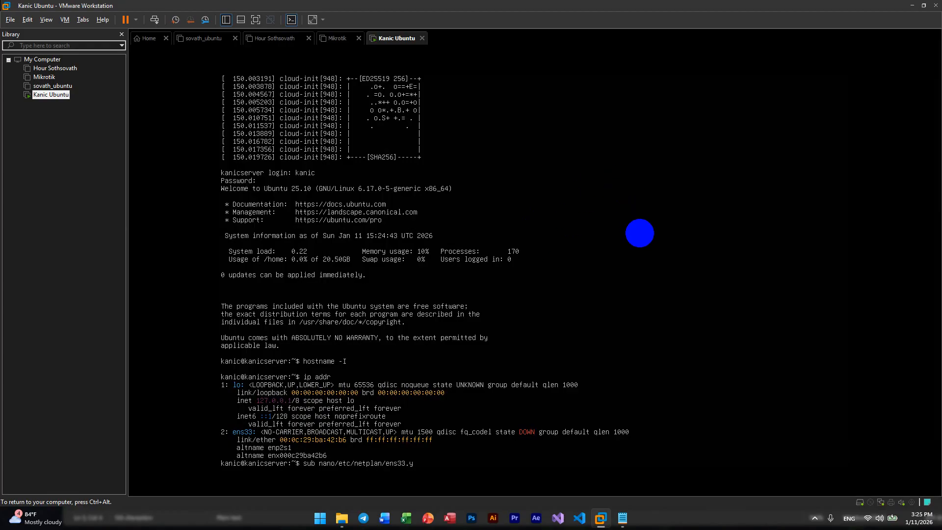
pyautogui.write('mal')
pyautogui.press('Return')
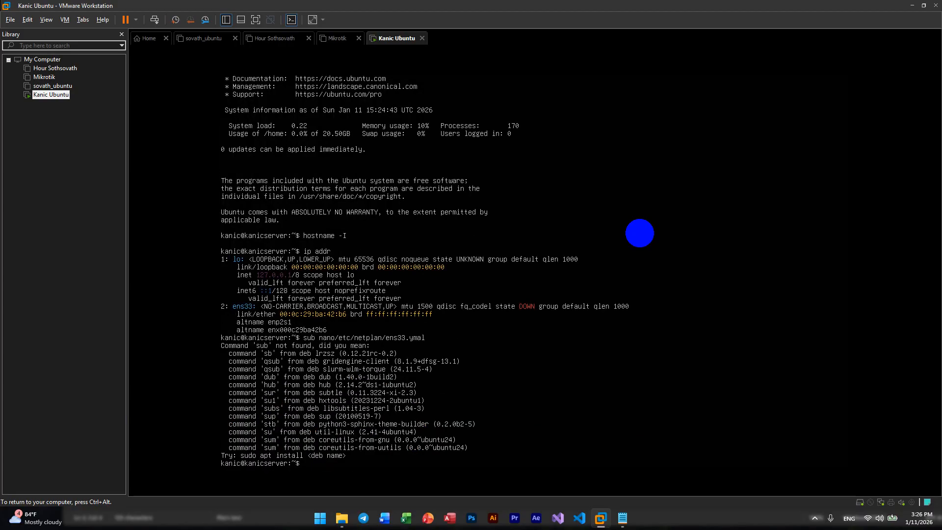
# Step: Correct 'sub' to 'sudo', rerun it with the password, then recall it to add a space after nano
pyautogui.press('Up')
pyautogui.press('Left')
pyautogui.press('Left')
pyautogui.press('Left')
pyautogui.press('Left')
pyautogui.press('Left')
pyautogui.press('BackSpace')
pyautogui.write('do')
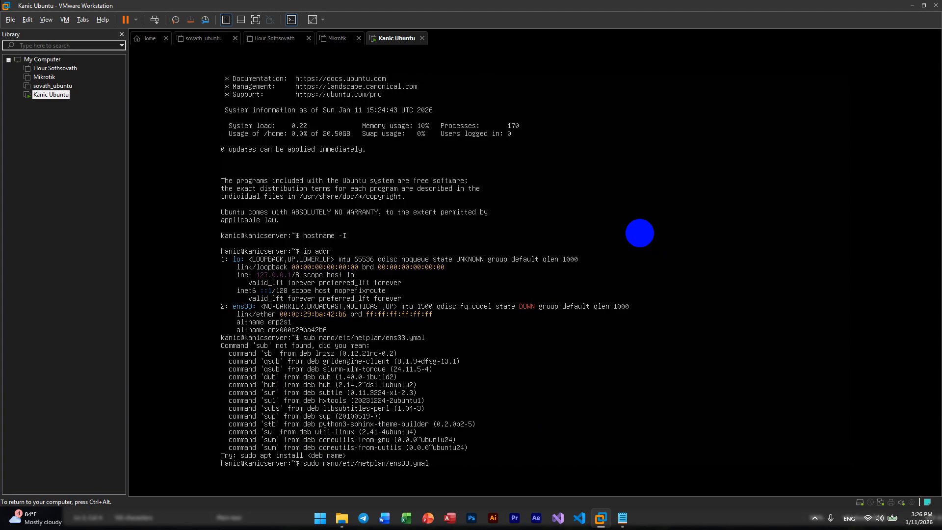
pyautogui.press('Return')
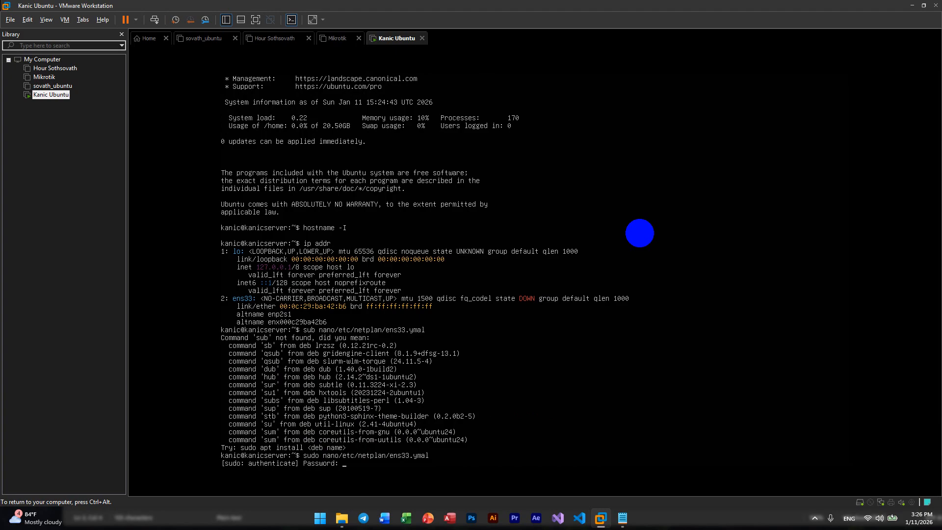
pyautogui.press('Return')
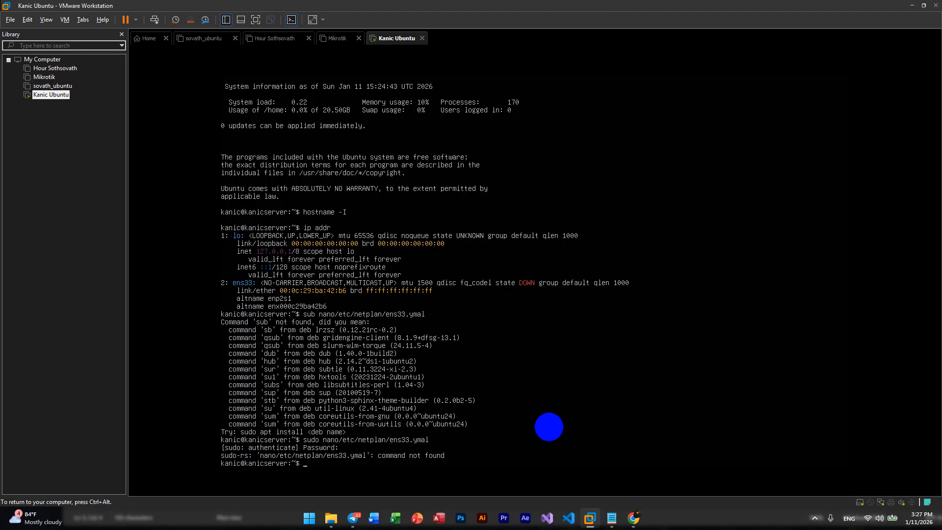
pyautogui.press('Up')
pyautogui.press('BackSpace')
pyautogui.press('Right')
# Step: Open the netplan file in nano and quit Telegram to stop its notifications
pyautogui.press('Return')
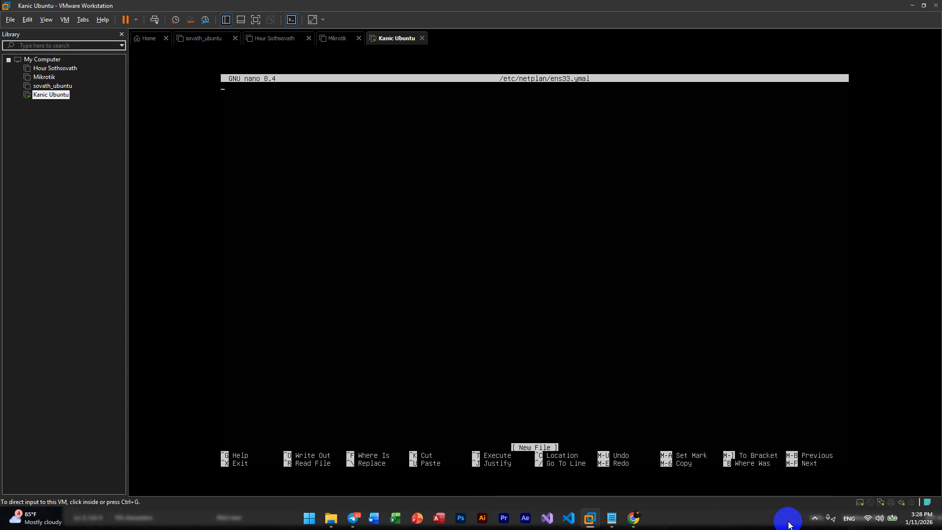
pyautogui.click(621, 389)
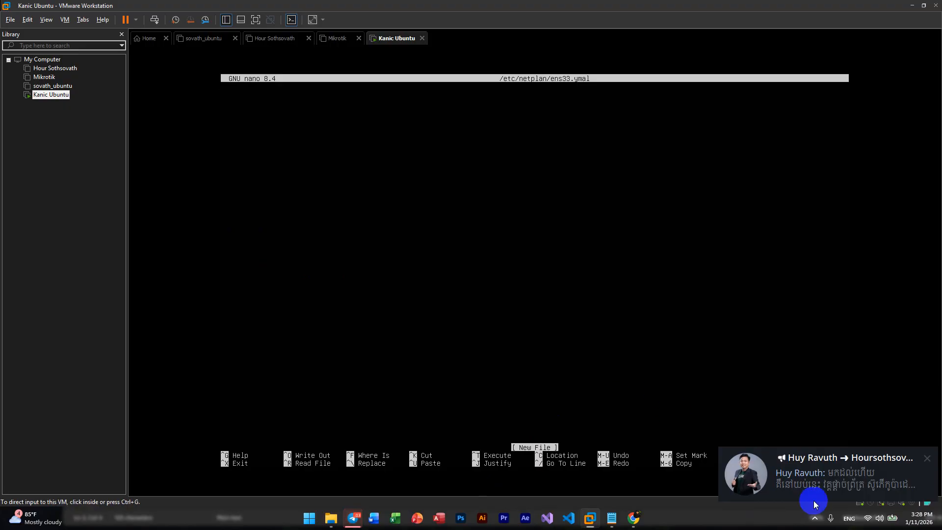
pyautogui.click(927, 458)
pyautogui.click(815, 518)
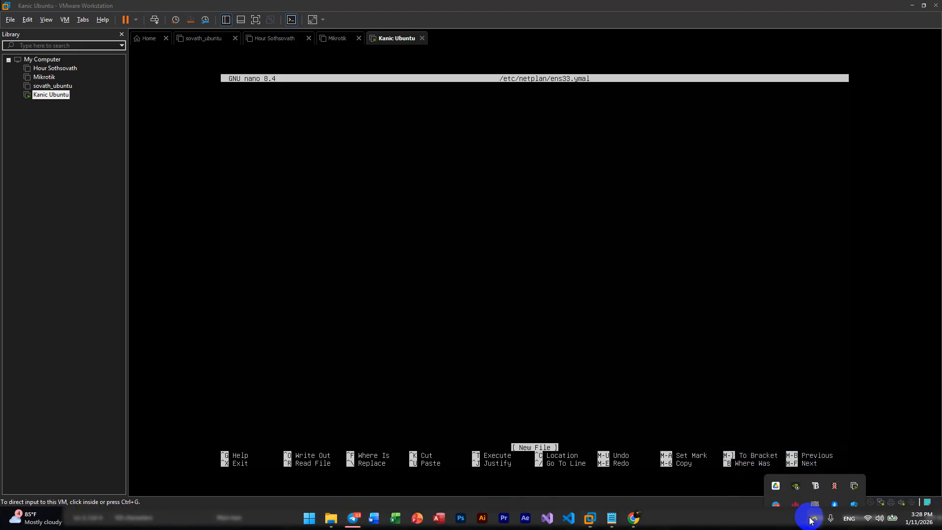
pyautogui.rightClick(777, 488)
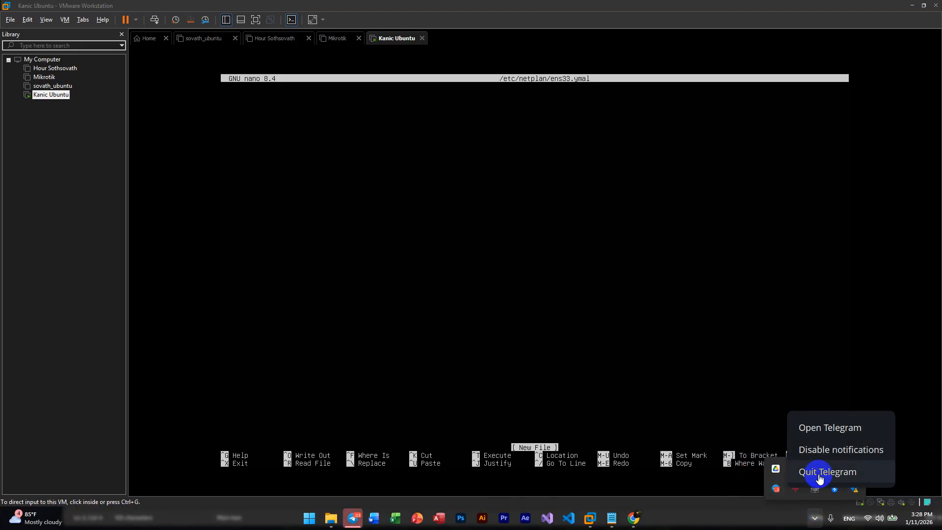
pyautogui.click(820, 477)
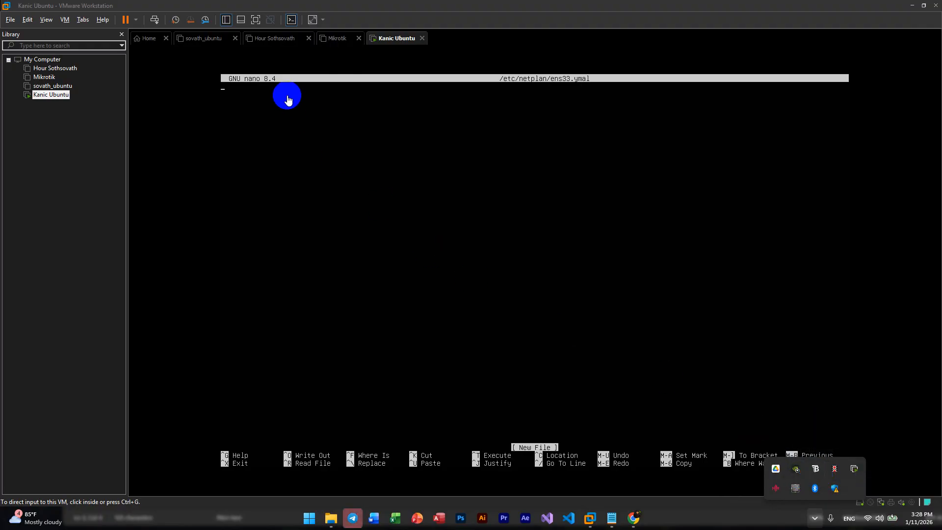
# Step: Type 'network:' as the first line, checking it against the Notepad notes
pyautogui.write('netw')
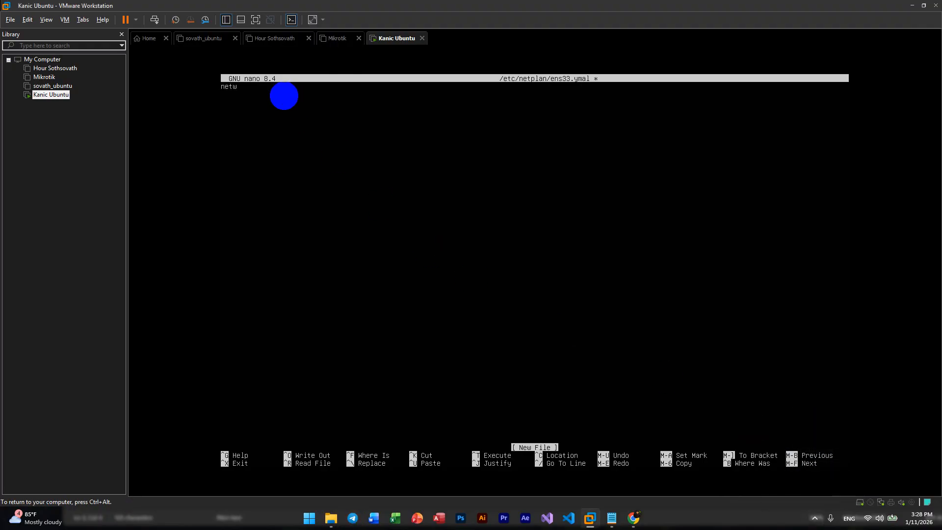
pyautogui.write('ork:')
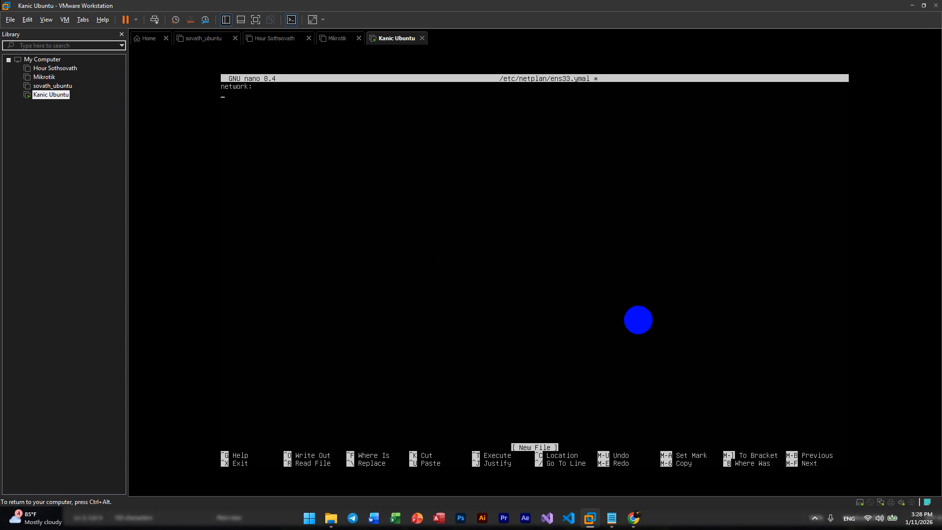
pyautogui.hotkey('ctrl', 'alt')
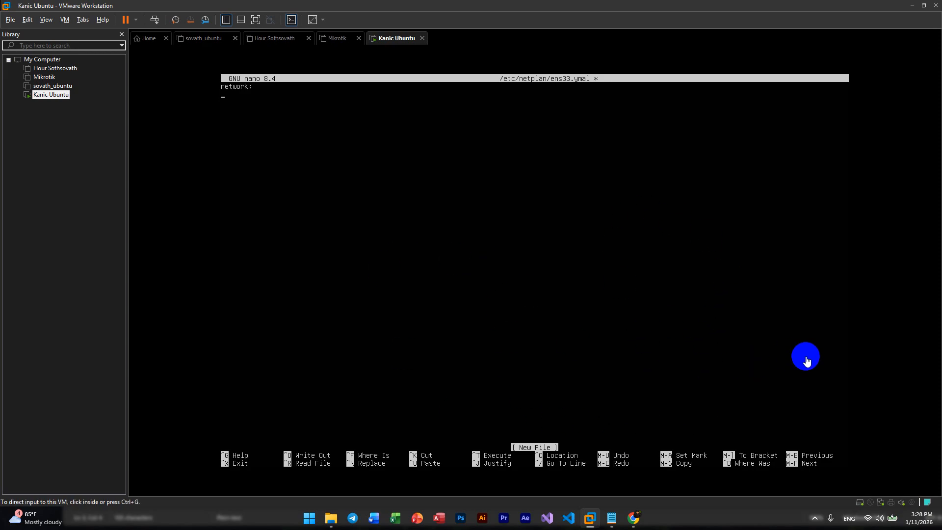
pyautogui.click(612, 520)
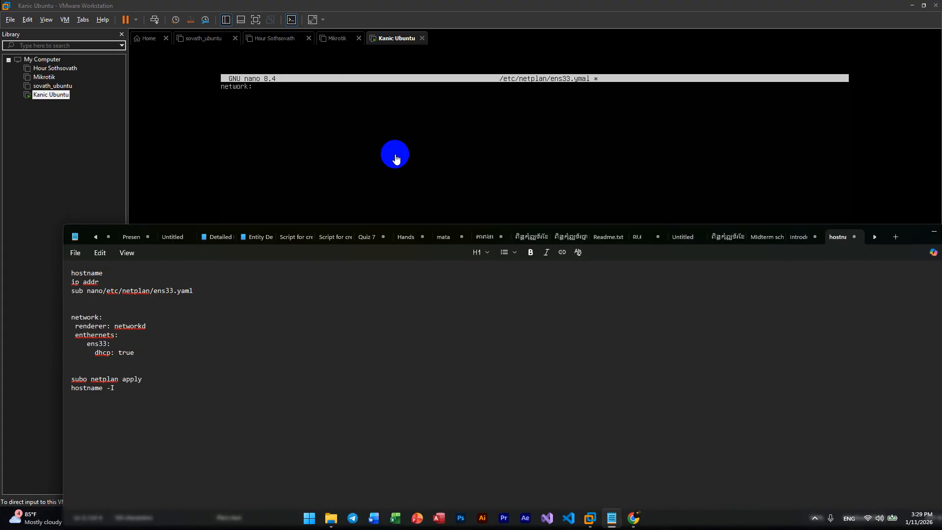
pyautogui.click(397, 159)
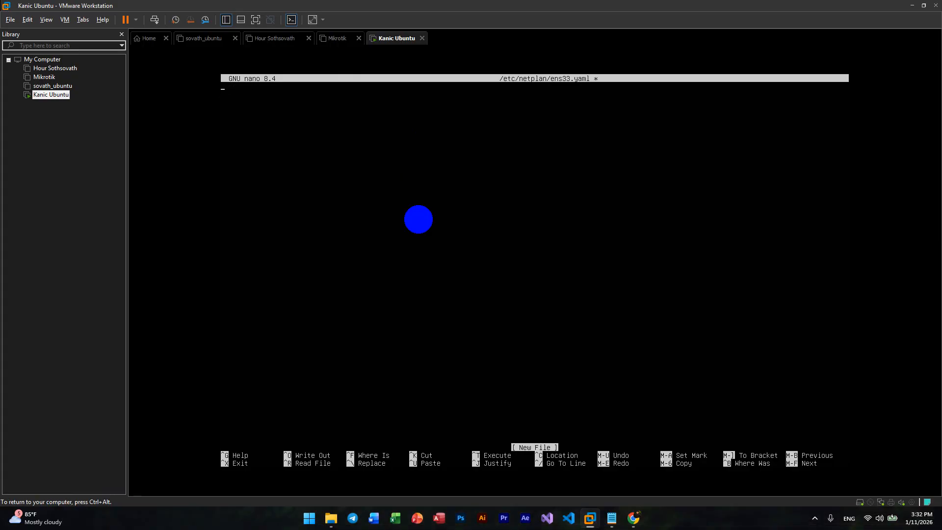
pyautogui.write('netwo')
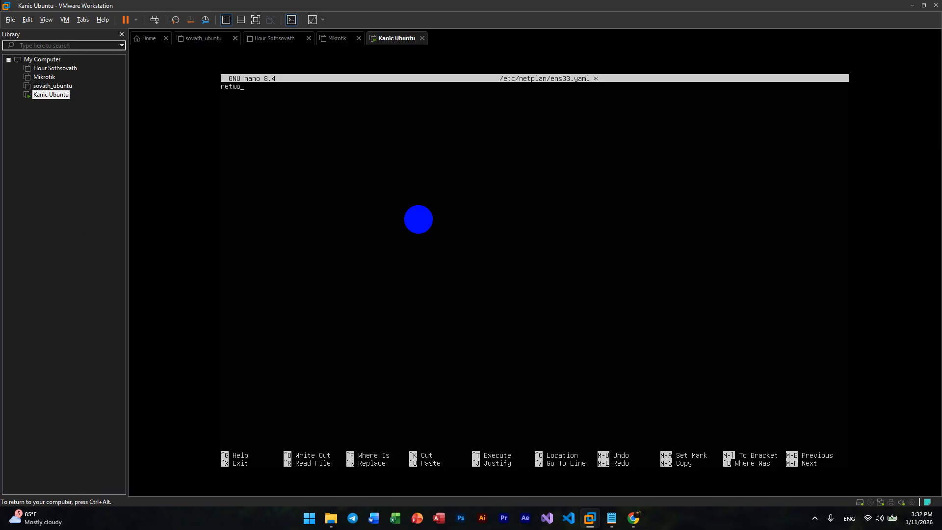
pyautogui.write('rk:')
# Step: Enter 'rendered: networkd' on the next line without a leading space, then begin a new indented line
pyautogui.hotkey('ctrl', 'alt')
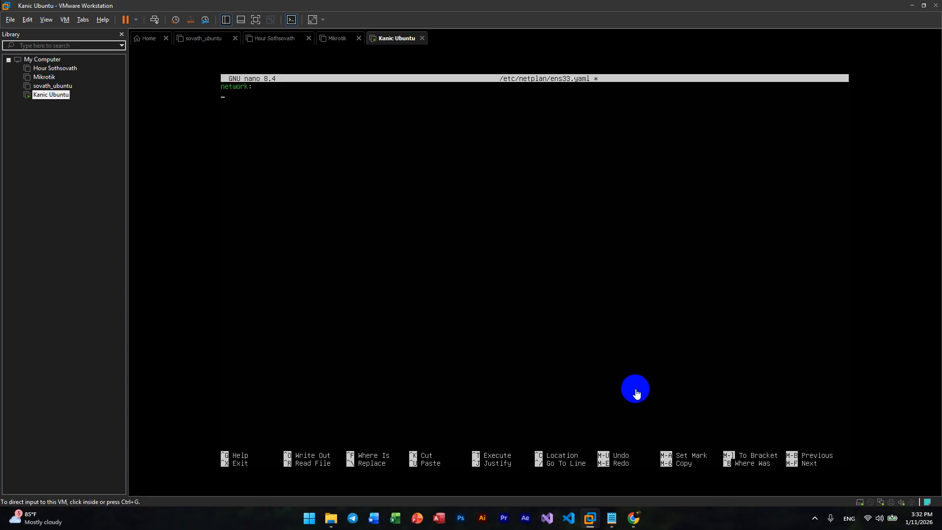
pyautogui.click(611, 517)
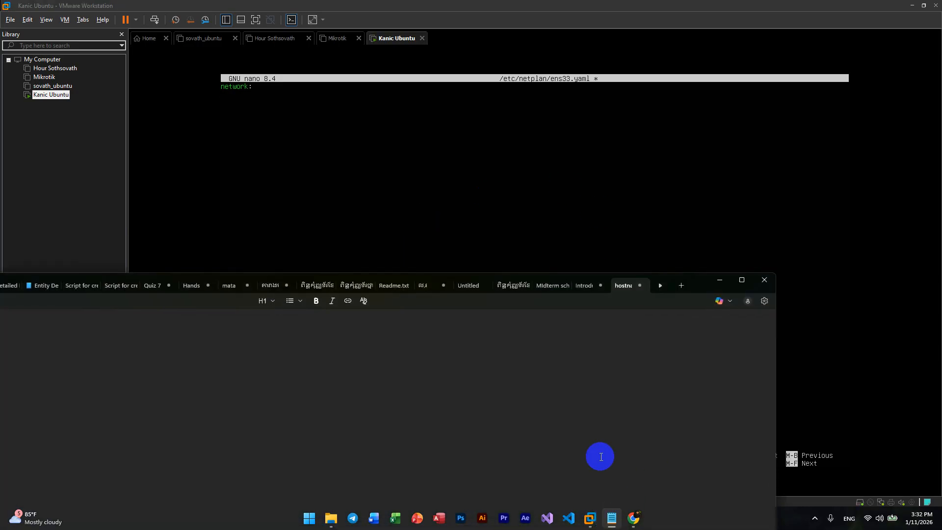
pyautogui.moveTo(692, 283); pyautogui.dragTo(861, 305)
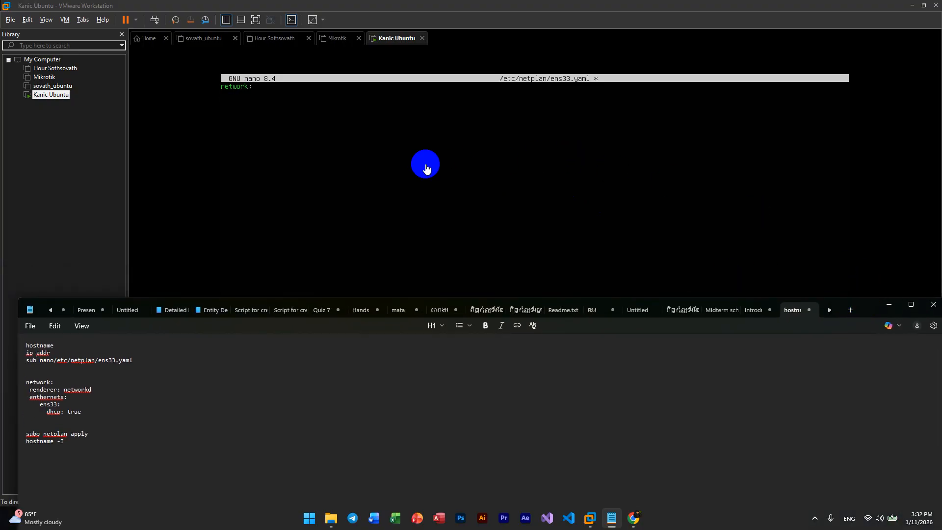
pyautogui.click(250, 102)
pyautogui.write('re')
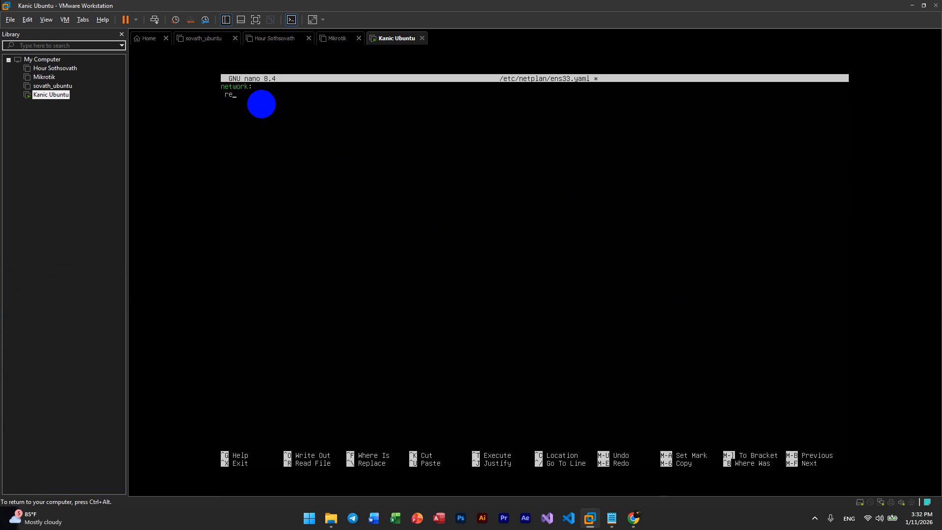
pyautogui.write('ndered')
pyautogui.press('Home')
pyautogui.press('Delete')
pyautogui.hotkey('ctrl', 'alt')
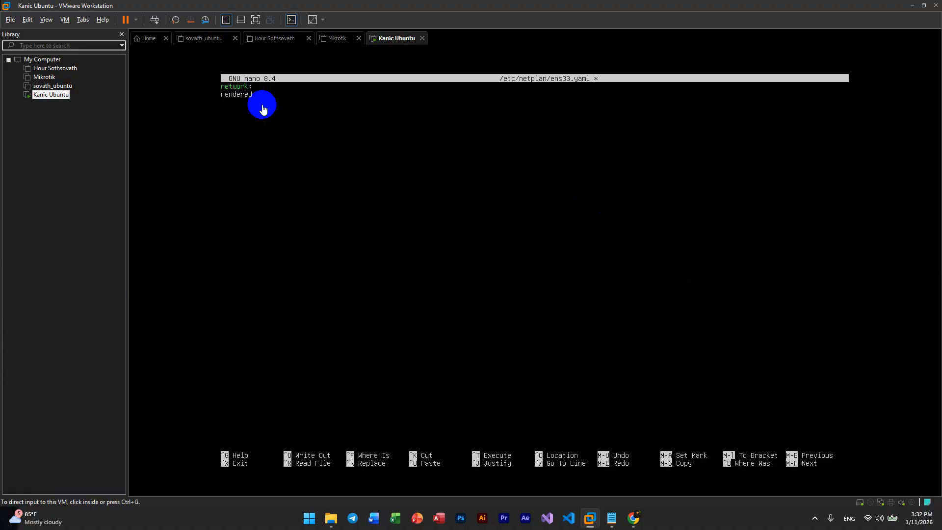
pyautogui.press('super+Tab')
pyautogui.click(274, 144)
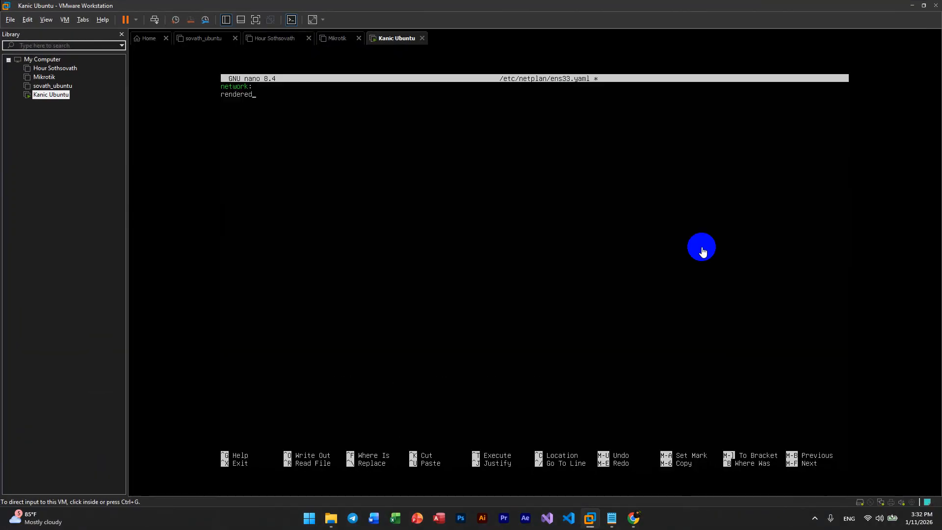
pyautogui.click(611, 518)
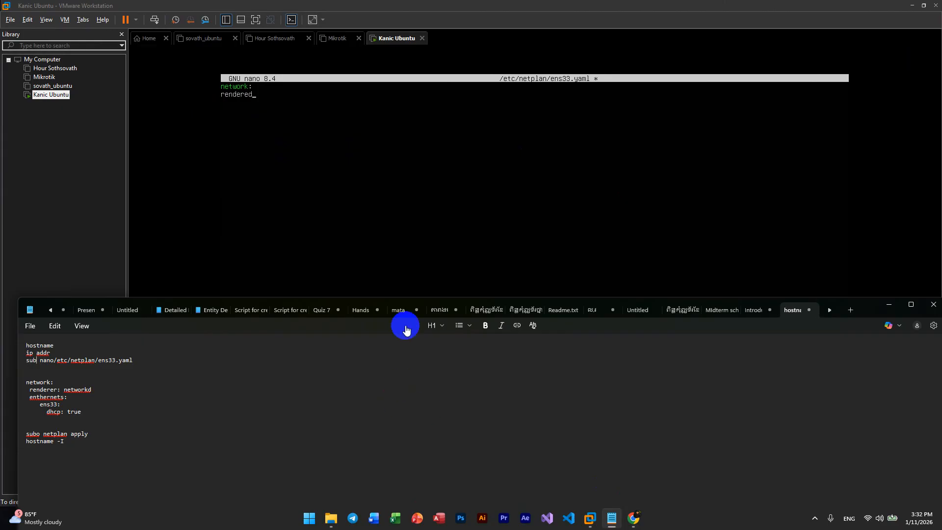
pyautogui.click(259, 103)
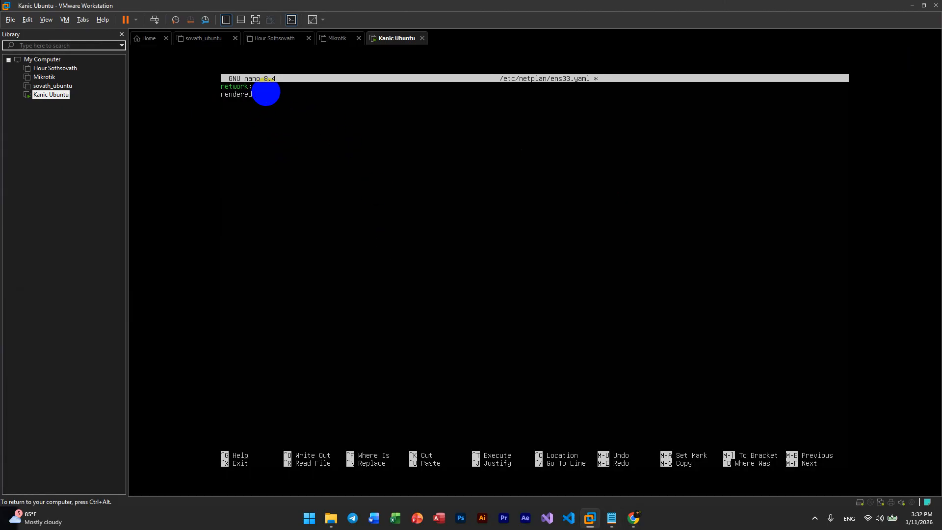
pyautogui.write('rendered: networkd')
pyautogui.press('Return')
pyautogui.click(611, 519)
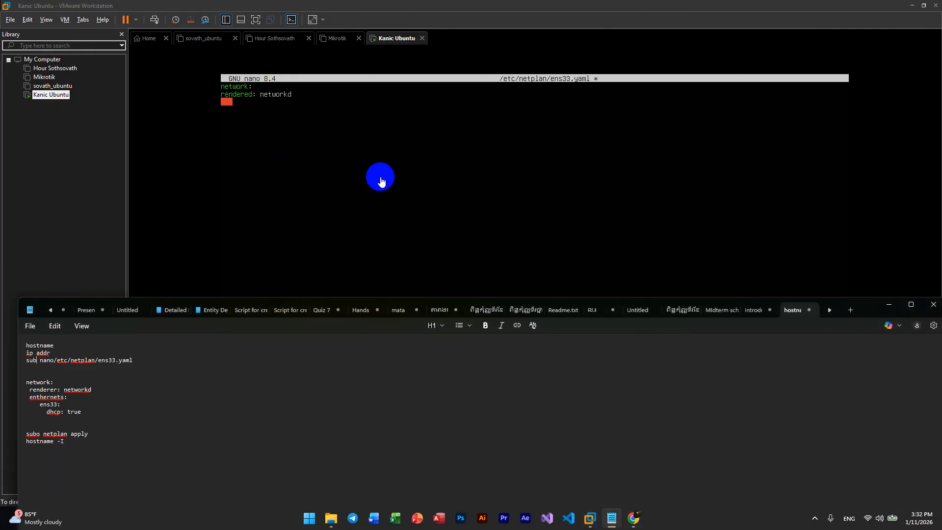
# Step: Type the lines 'enthernets: true', 'ens33' and 'dchp4: true', checking the notes between lines
pyautogui.click(255, 104)
pyautogui.write('ent')
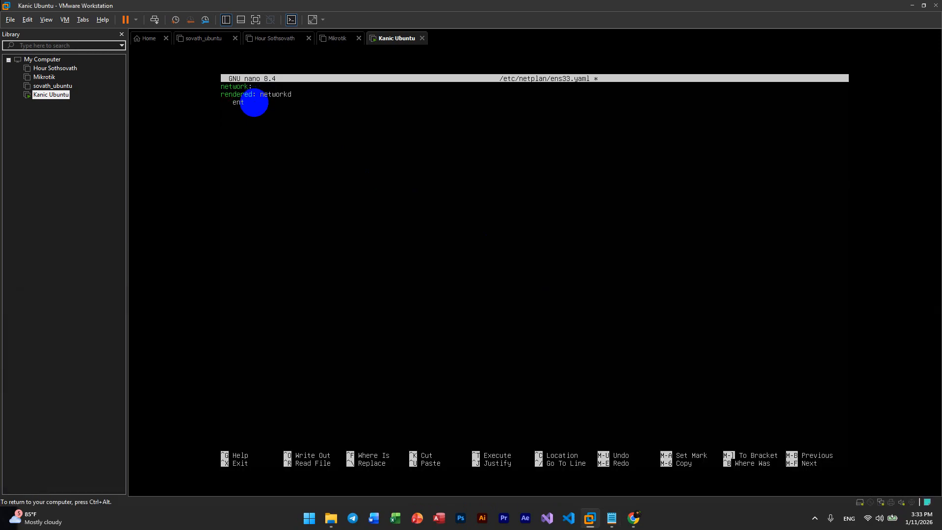
pyautogui.write('hernets: true')
pyautogui.click(613, 517)
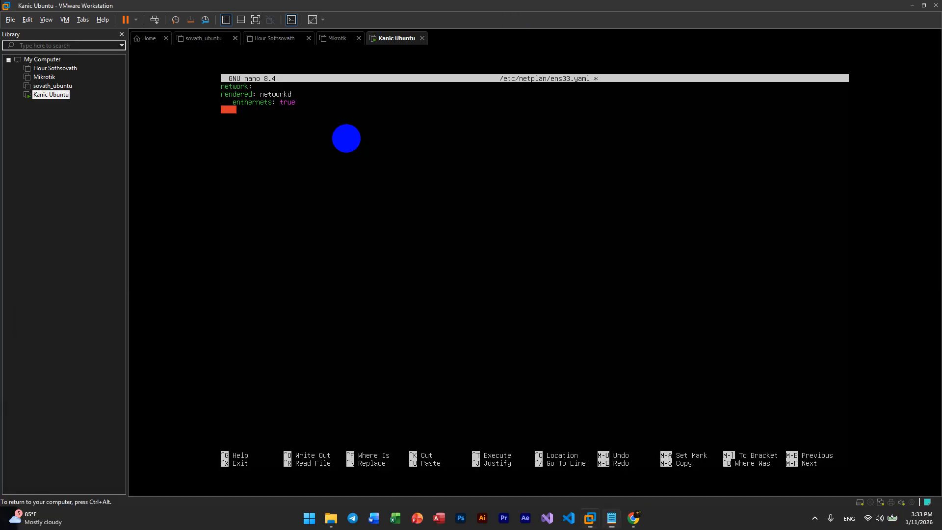
pyautogui.click(347, 139)
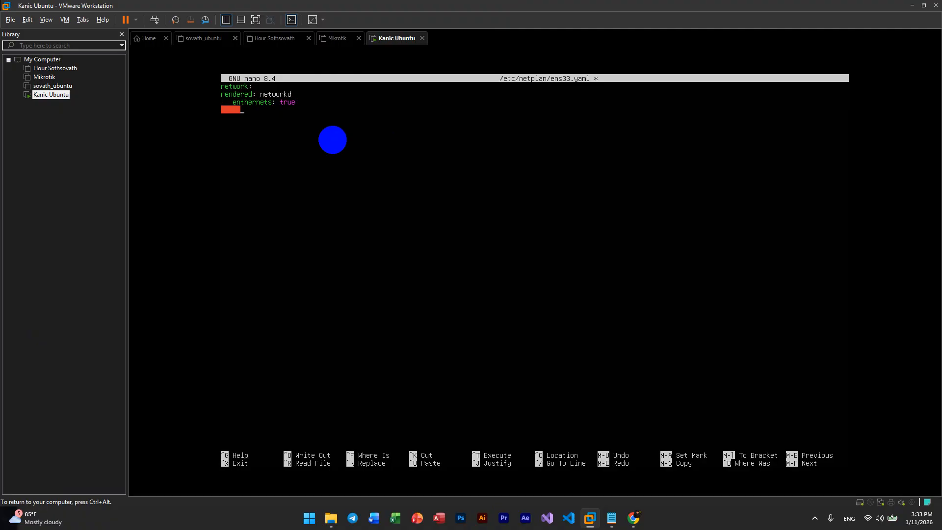
pyautogui.write('ens33:')
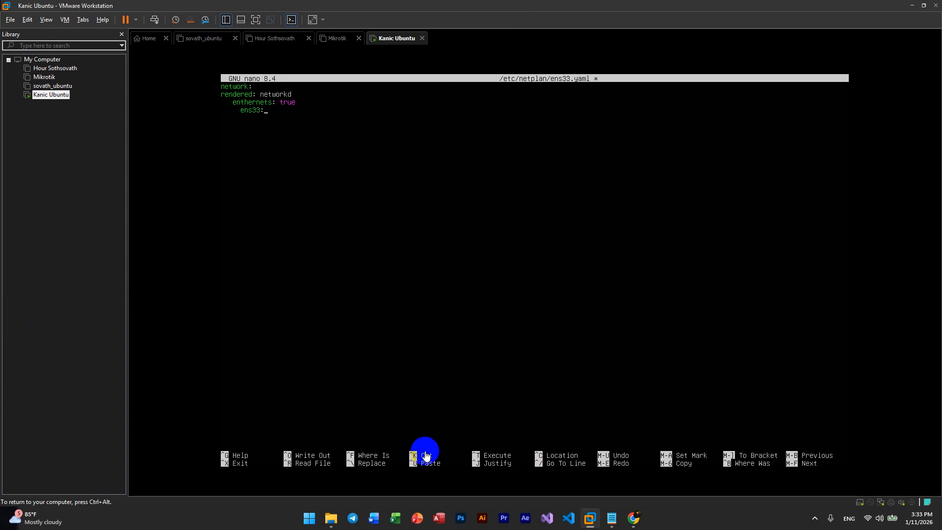
pyautogui.click(613, 519)
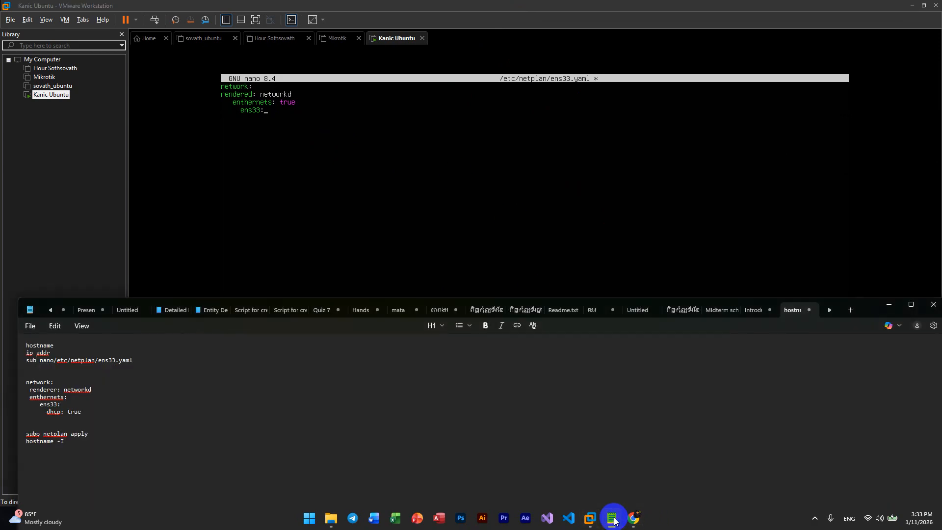
pyautogui.click(355, 217)
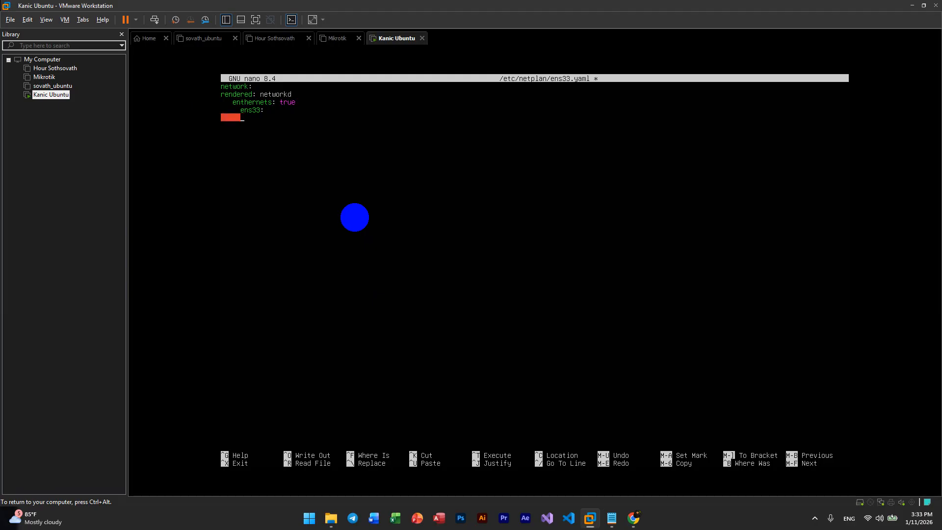
pyautogui.write('dchpp: true')
pyautogui.write('4')
# Step: Save ens33.yaml to /etc/netplan and run sudo netplan apply, which flags inconsistent indentation
pyautogui.hotkey('ctrl', 'x')
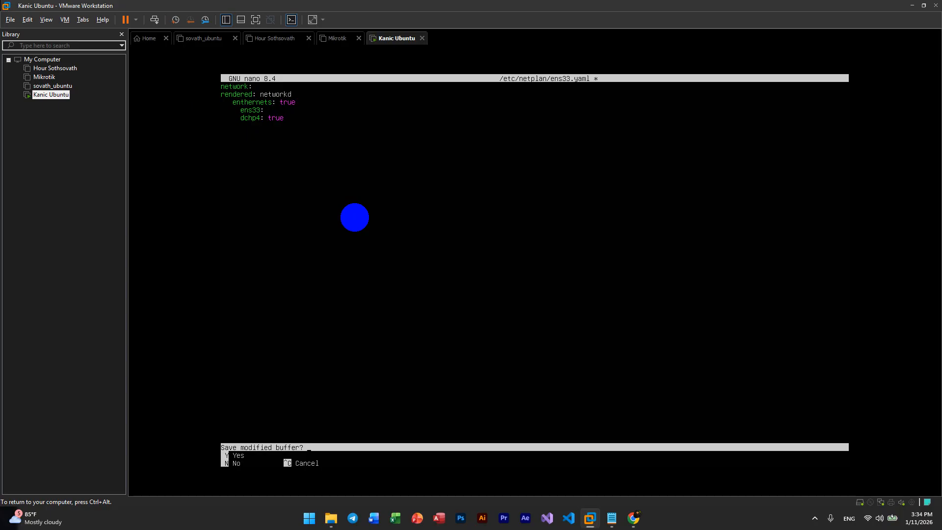
pyautogui.press('y')
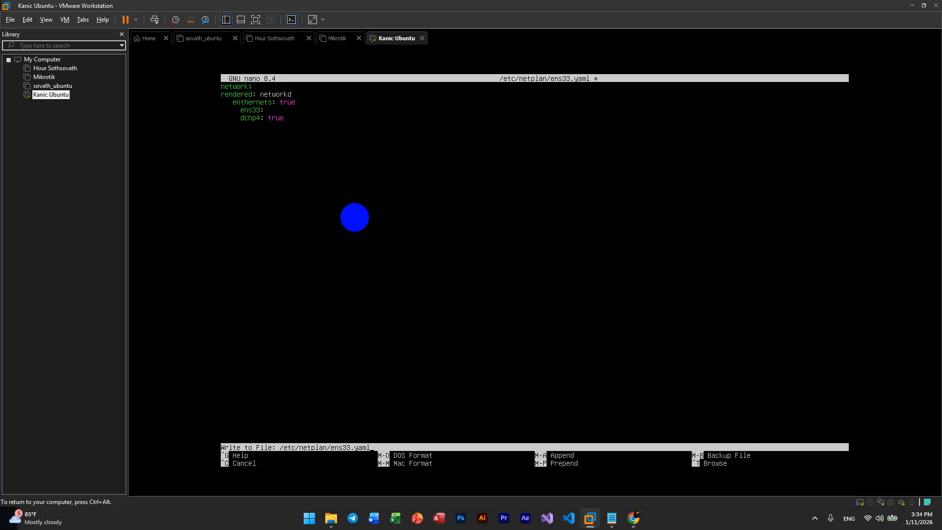
pyautogui.press('Return')
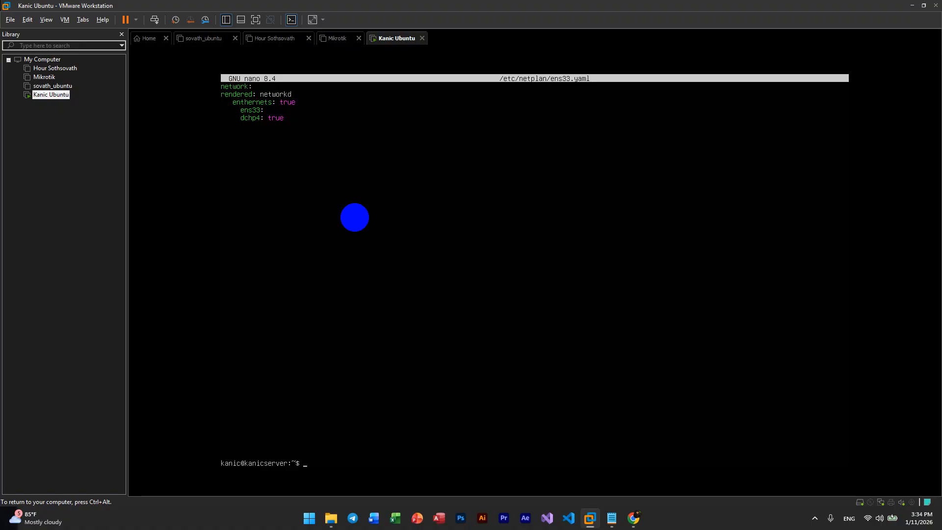
pyautogui.write('sudo netplan apply')
pyautogui.press('Return')
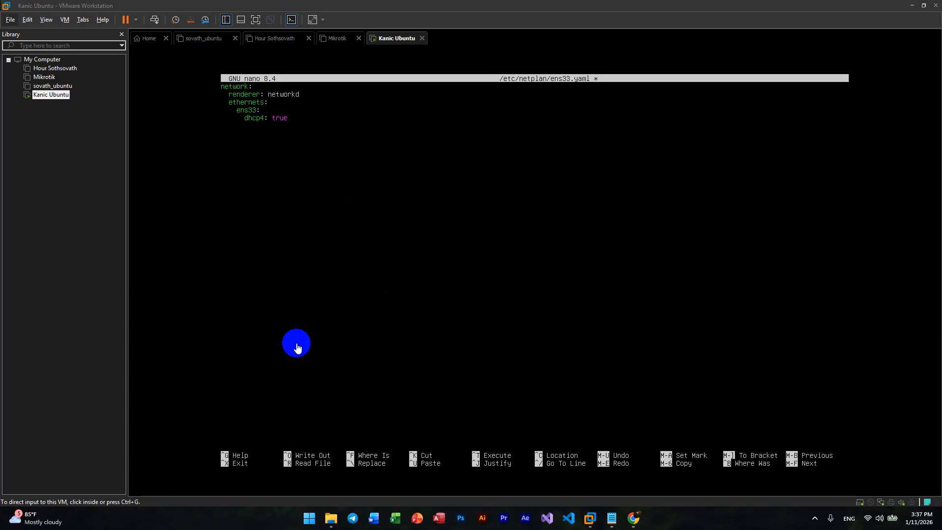
# Step: Save the corrected /etc/netplan/ens33.yaml and apply the netplan configuration again
pyautogui.click(323, 336)
pyautogui.hotkey('ctrl', 'x')
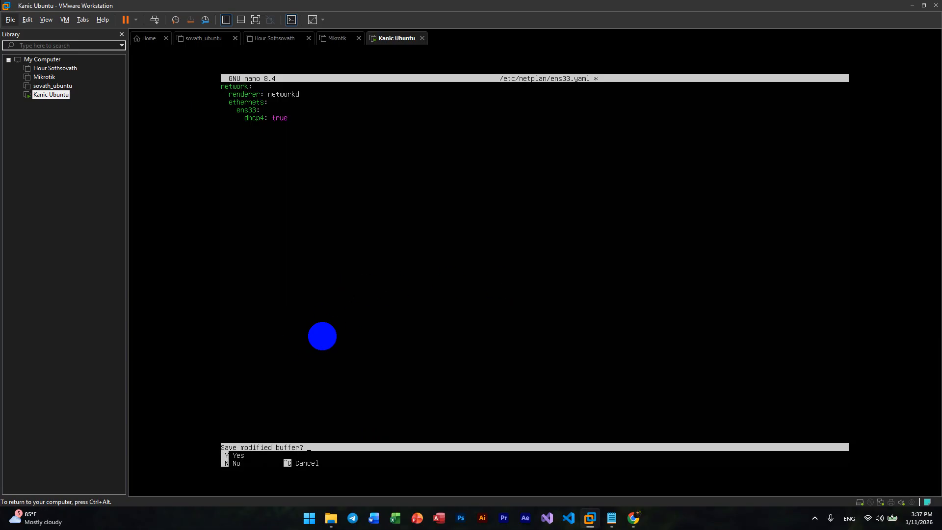
pyautogui.press('y')
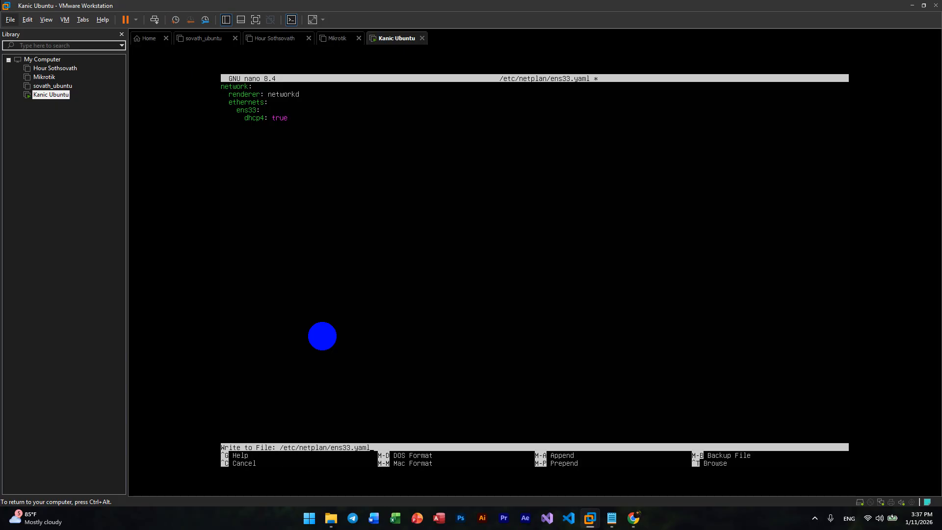
pyautogui.press('Return')
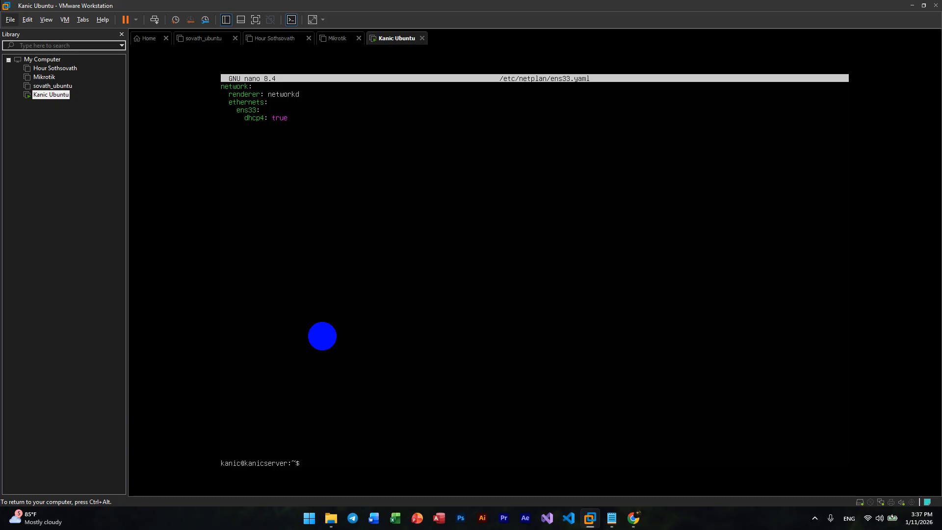
pyautogui.write('sudo netplan apply')
pyautogui.press('Return')
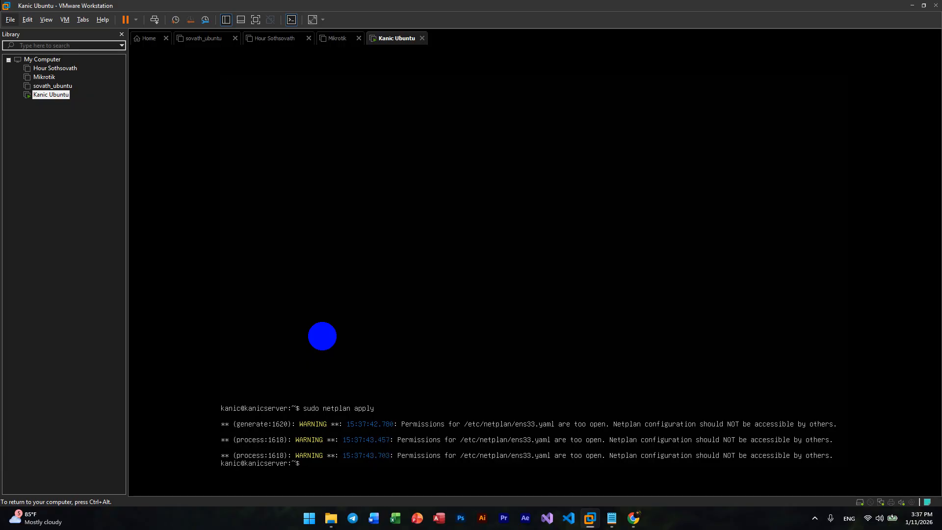
# Step: Show the VM's IP address 192.168.44.143 with hostname -I, then search Windows for 'po'
pyautogui.write('hostname -I')
pyautogui.press('Return')
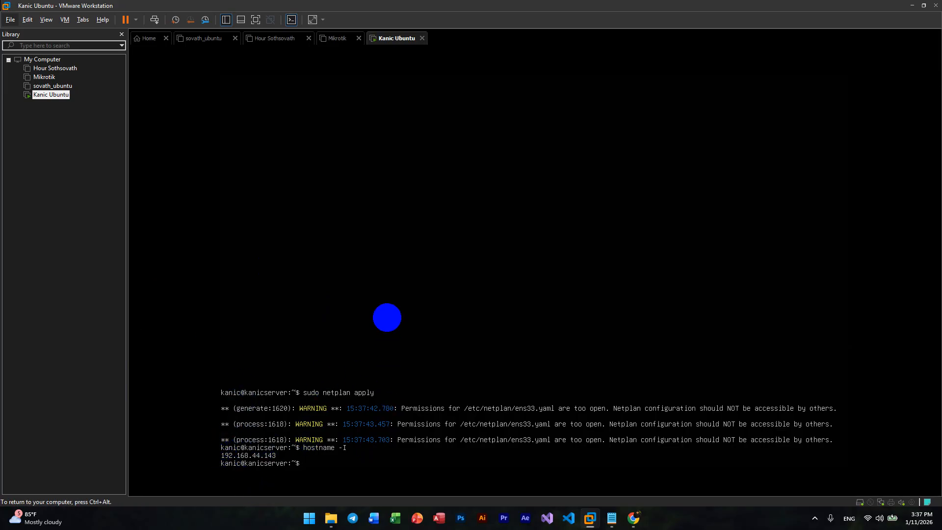
pyautogui.hotkey('ctrl', 'alt')
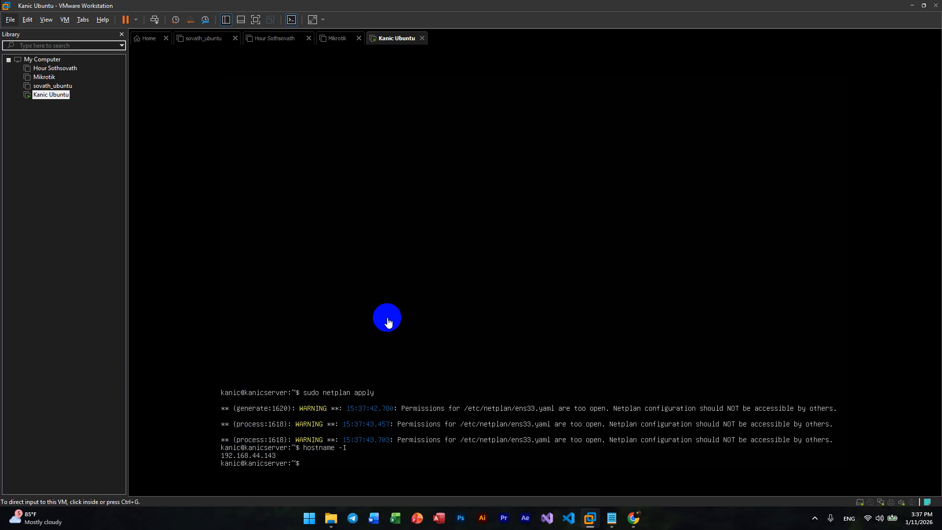
pyautogui.press('super')
pyautogui.write('p')
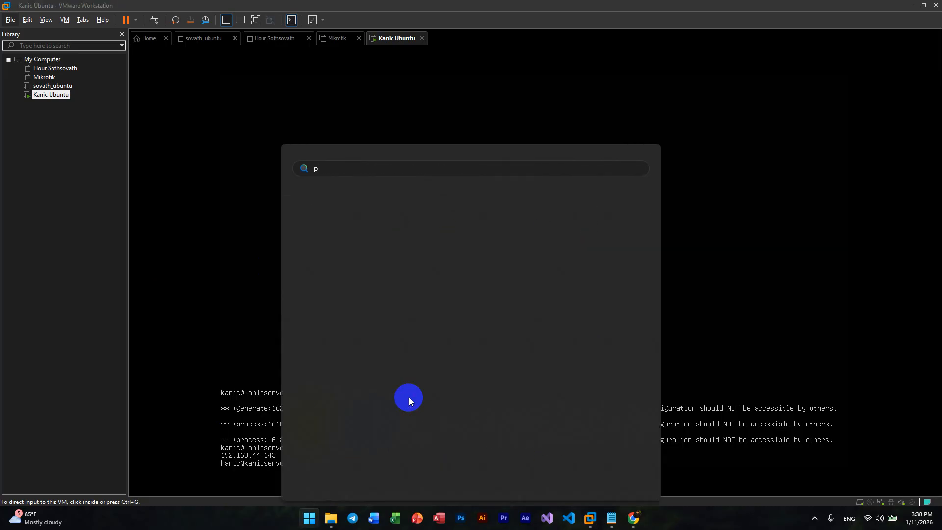
pyautogui.write('o')
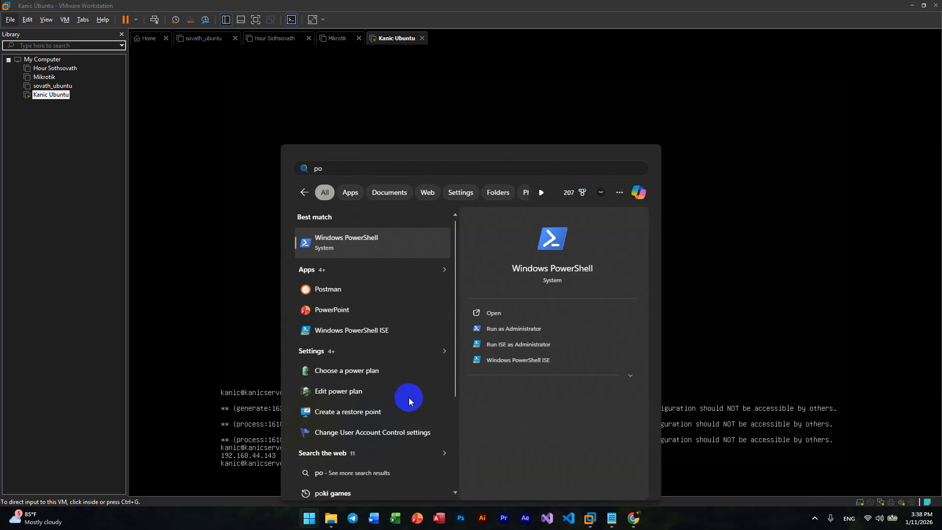
# Step: Launch Windows PowerShell with Run as Administrator from the search results
pyautogui.press('Down')
pyautogui.press('Up')
pyautogui.press('Tab')
pyautogui.press('Down')
pyautogui.press('Down')
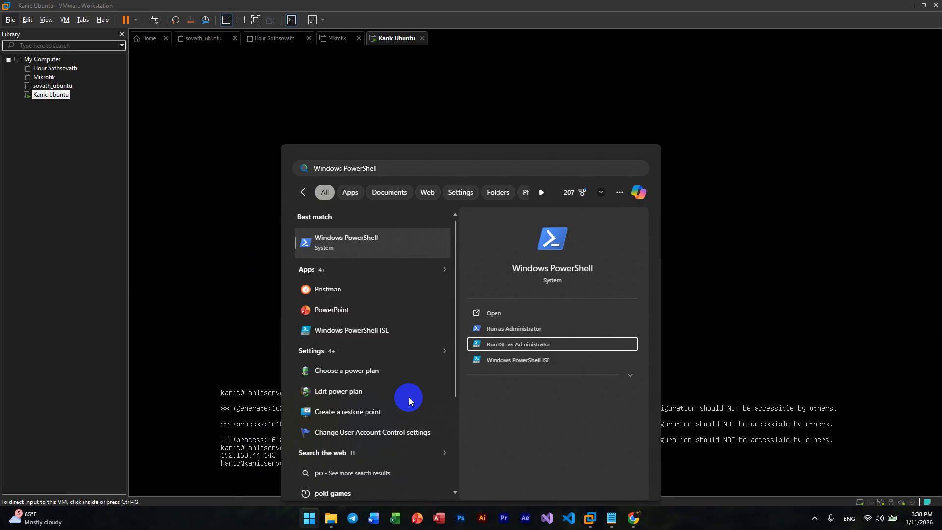
pyautogui.press('Up')
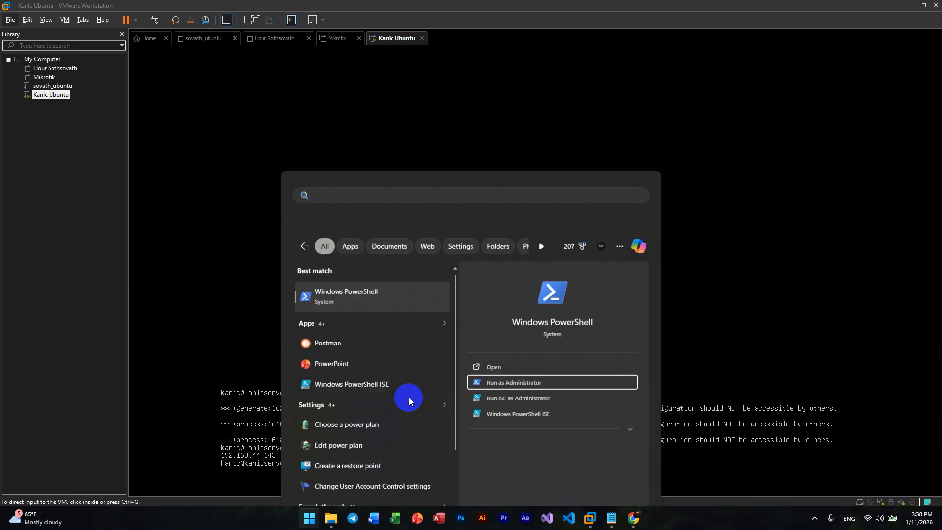
pyautogui.press('Return')
pyautogui.click(434, 336)
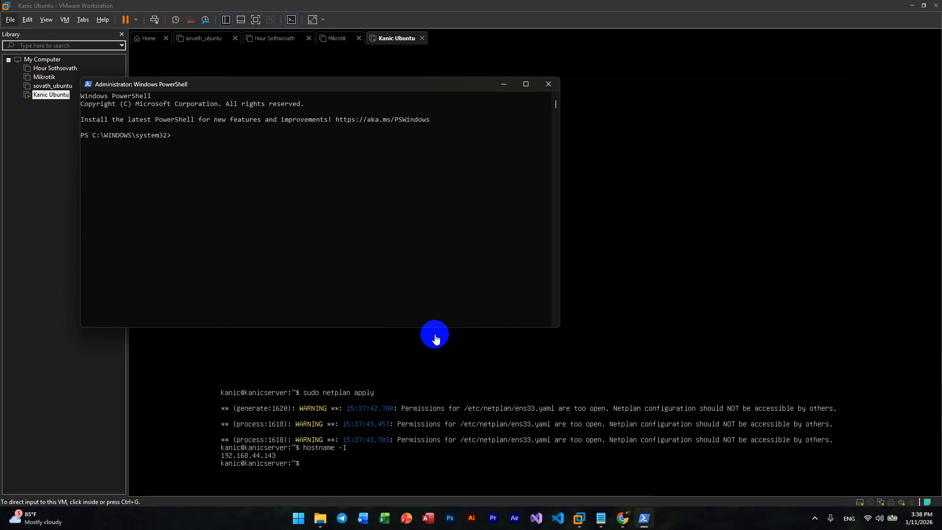
# Step: Ping 192.168.44.143 from PowerShell and get 4 of 4 replies with 0% loss
pyautogui.click(314, 263)
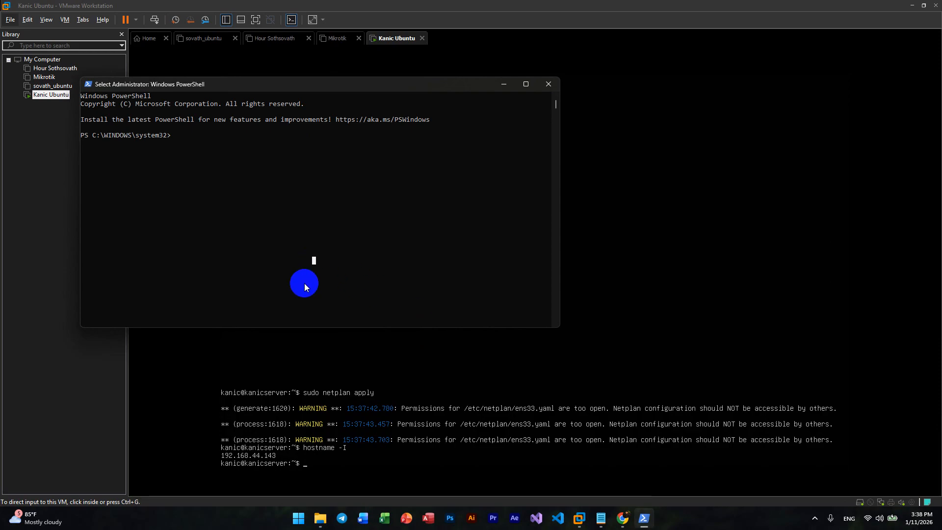
pyautogui.write('ping')
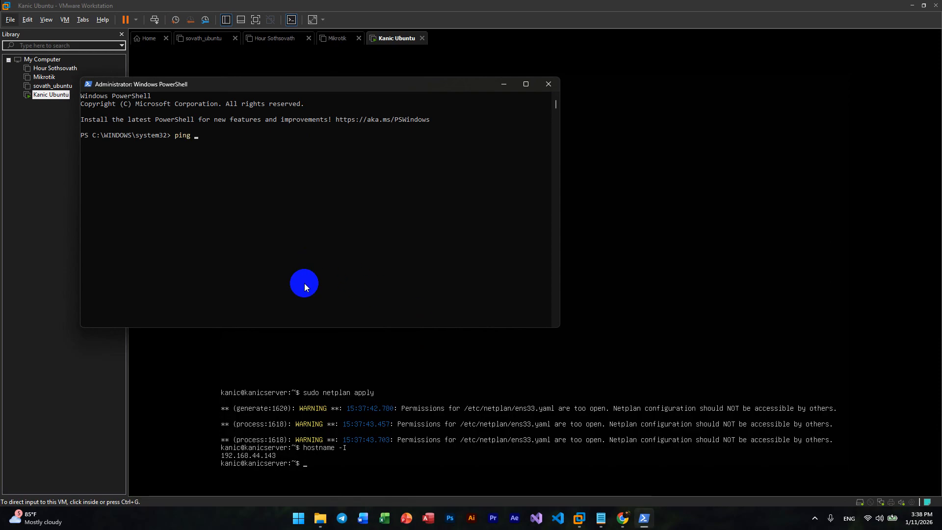
pyautogui.write(' 192')
pyautogui.write('.168.,44')
pyautogui.write('.=')
pyautogui.press('BackSpace')
pyautogui.press('BackSpace')
pyautogui.press('BackSpace')
pyautogui.press('BackSpace')
pyautogui.write('44.143')
pyautogui.press('Return')
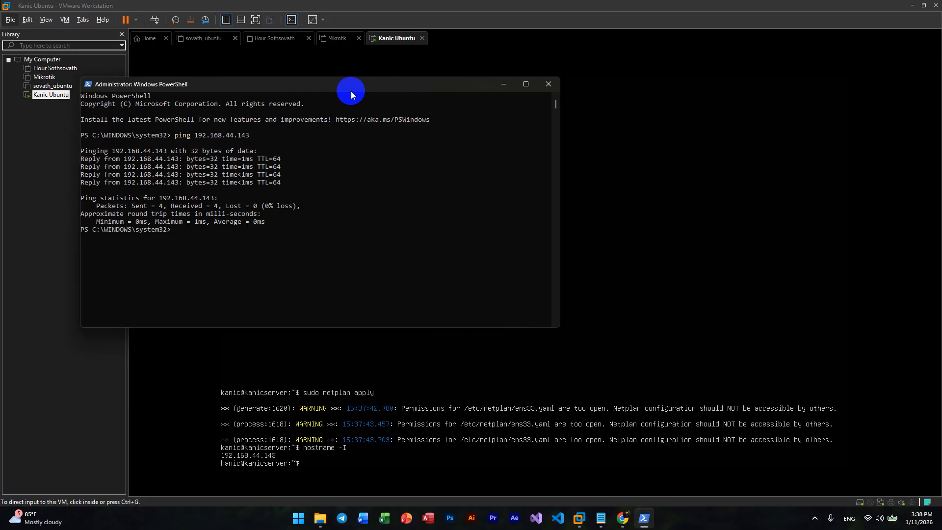
pyautogui.moveTo(308, 87); pyautogui.dragTo(402, 108)
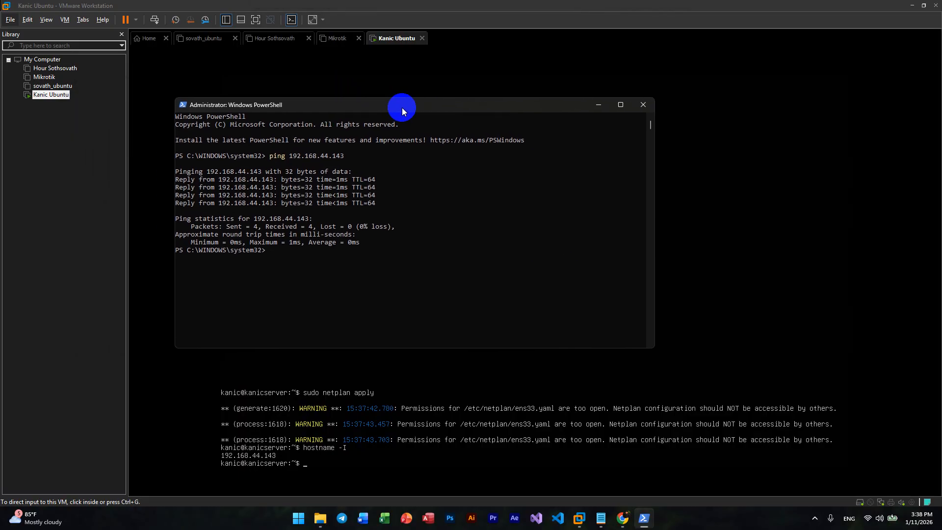